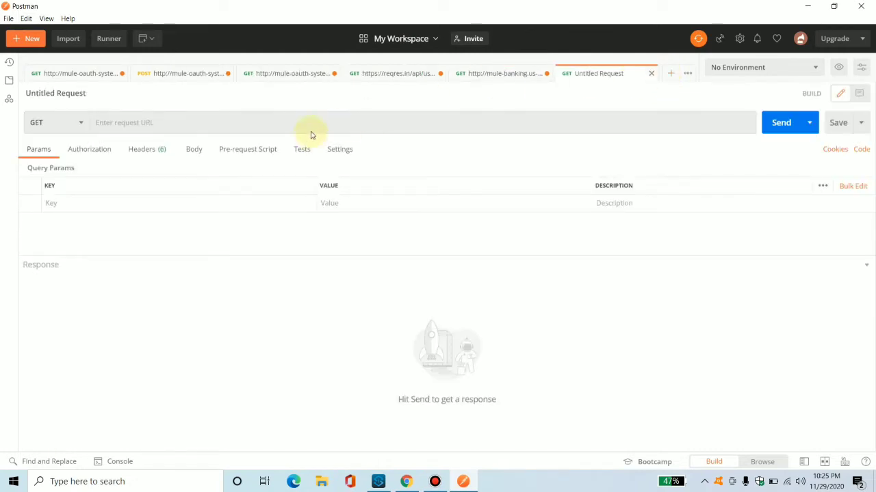
pyautogui.click(308, 126)
pyautogui.write('https://reqres.in/api/users?page=2')
pyautogui.press('Return')
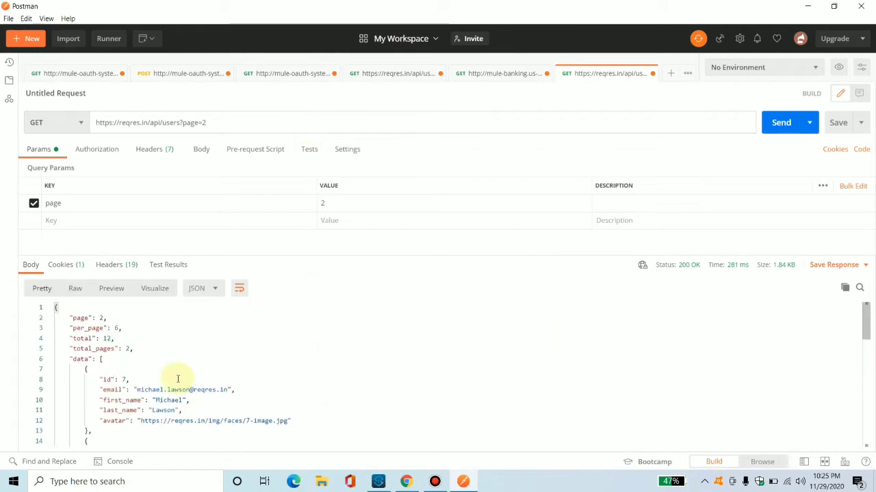
pyautogui.moveTo(170, 358); pyautogui.dragTo(245, 288)
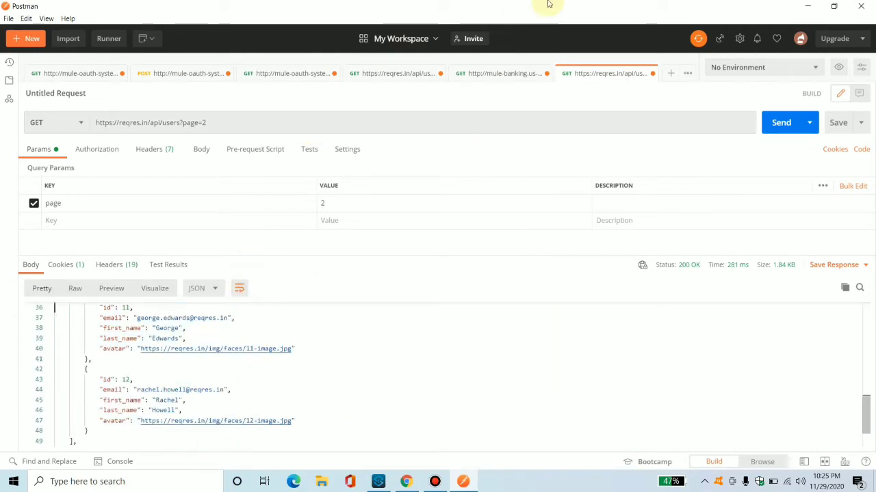
# Switch to the browser and review the endpoint URLs listed on the presentation's Endpoint slide.
pyautogui.click(804, 5)
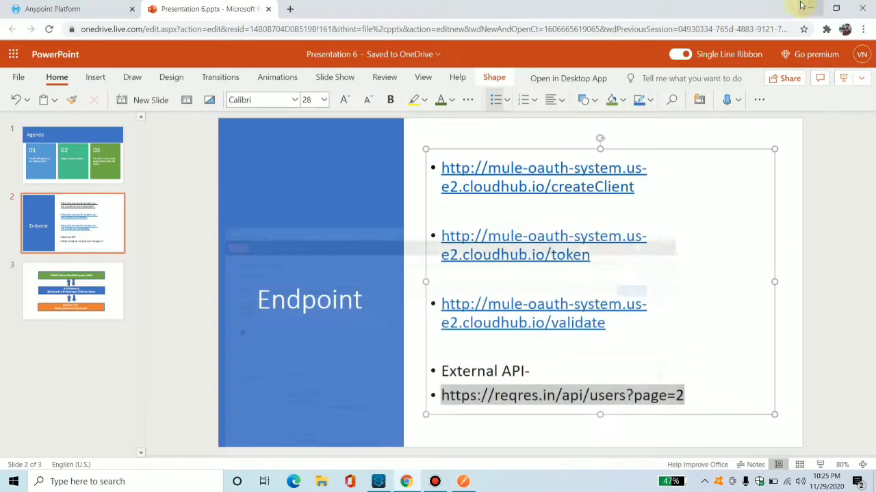
pyautogui.click(316, 212)
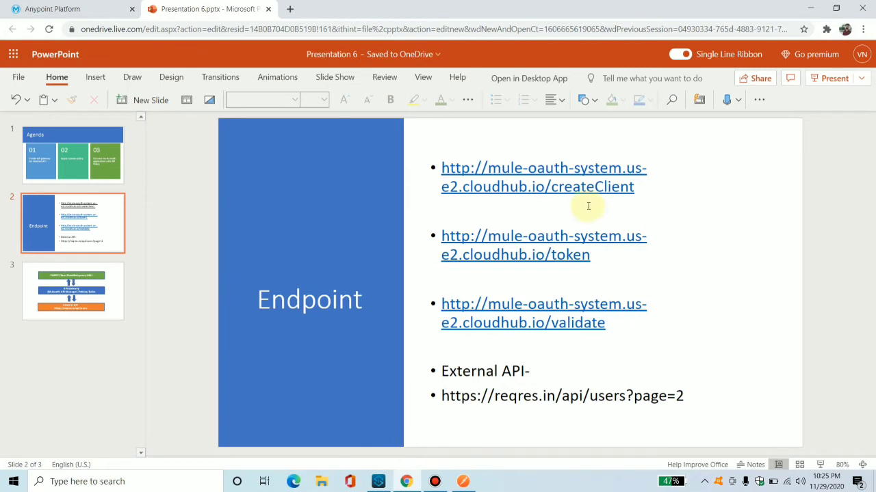
pyautogui.moveTo(552, 184); pyautogui.dragTo(441, 167)
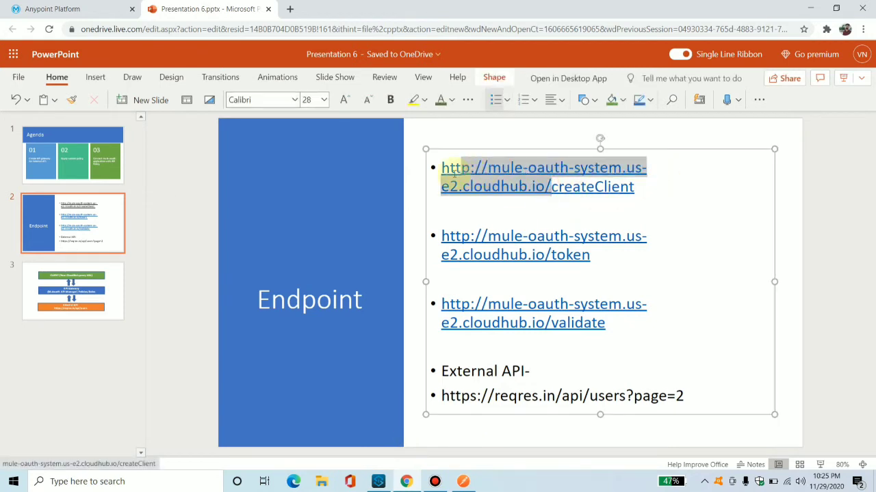
# Open Runtime Manager in the Sandbox environment and open the mule-oauth-system application's dashboard.
pyautogui.click(55, 8)
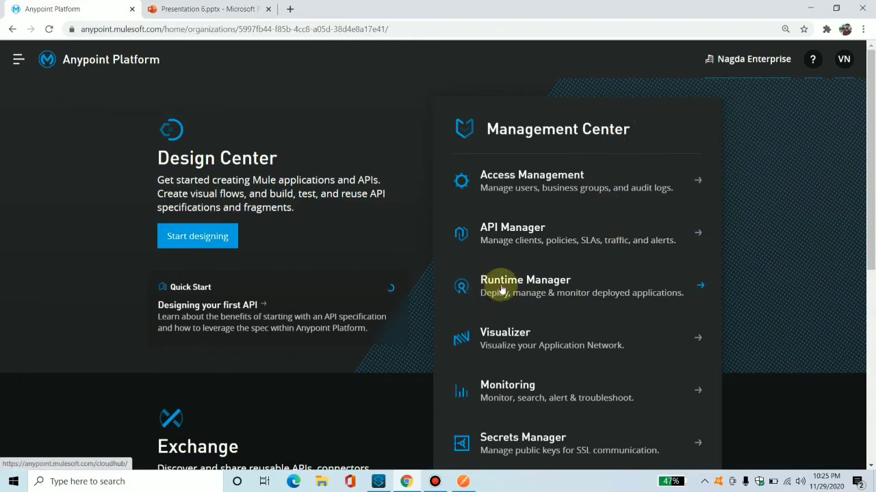
pyautogui.click(558, 288)
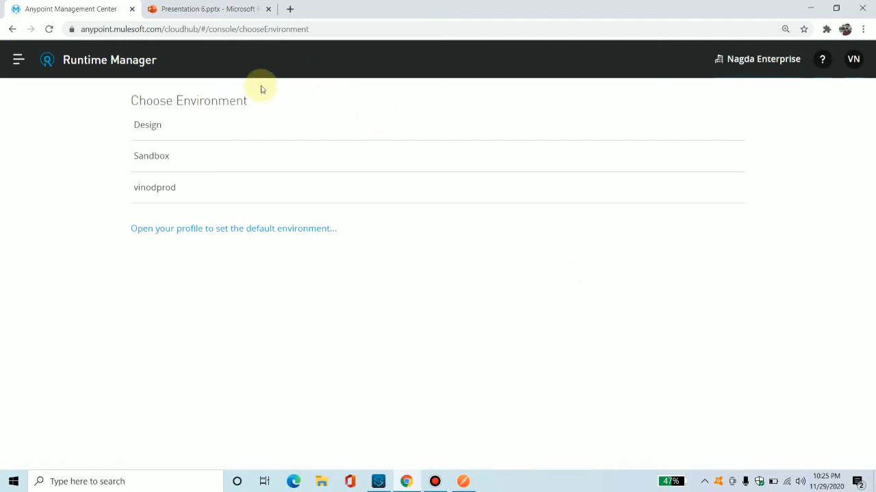
pyautogui.moveTo(139, 100); pyautogui.dragTo(265, 106)
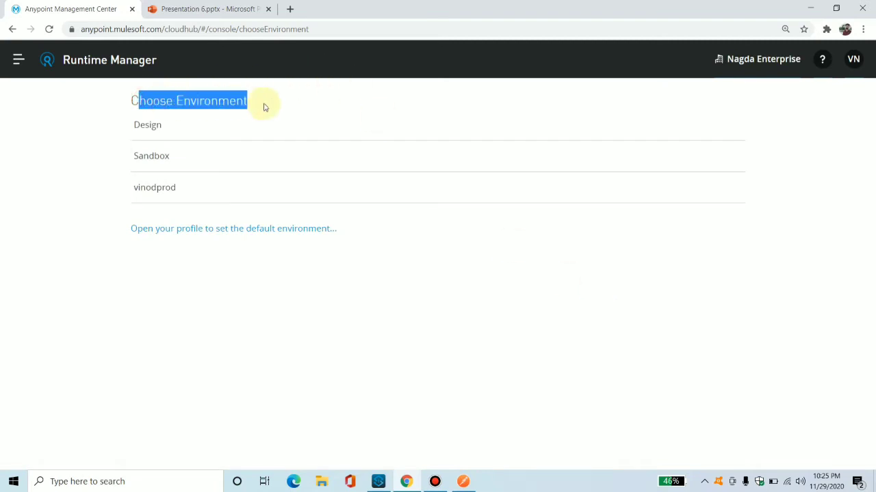
pyautogui.click(166, 163)
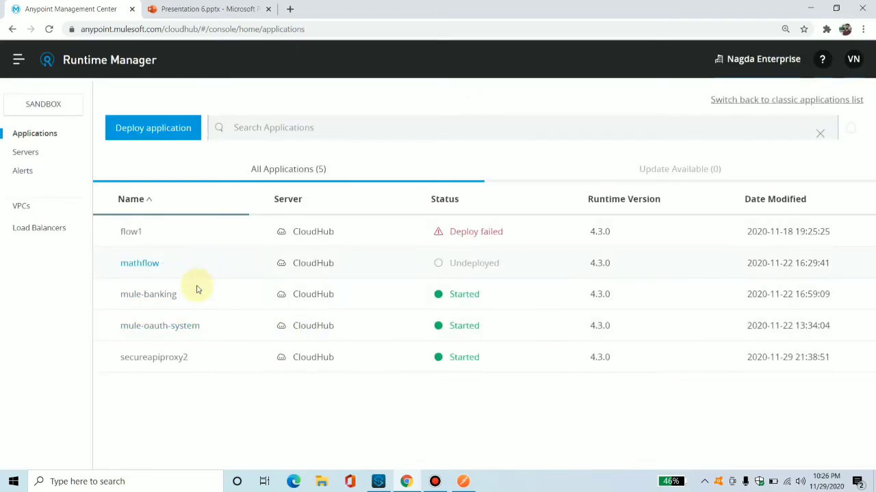
pyautogui.click(169, 327)
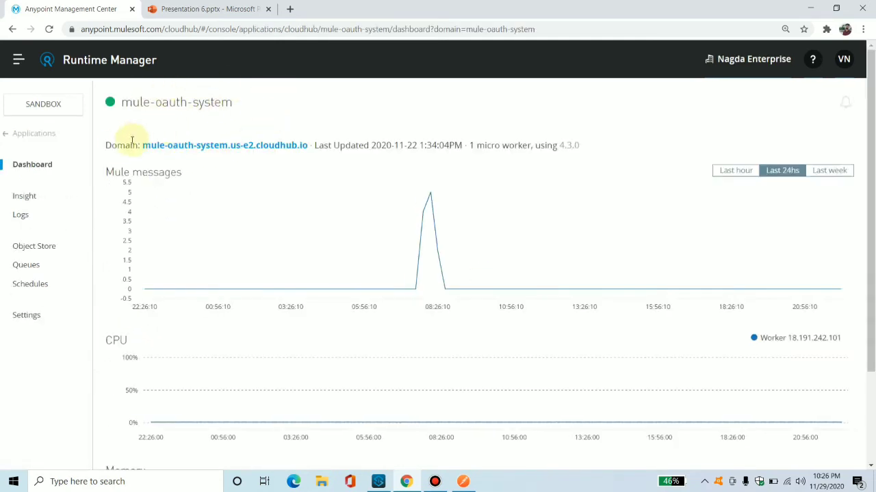
# Compare the application's domain with the endpoint URLs on the presentation slide.
pyautogui.moveTo(97, 144); pyautogui.dragTo(362, 160)
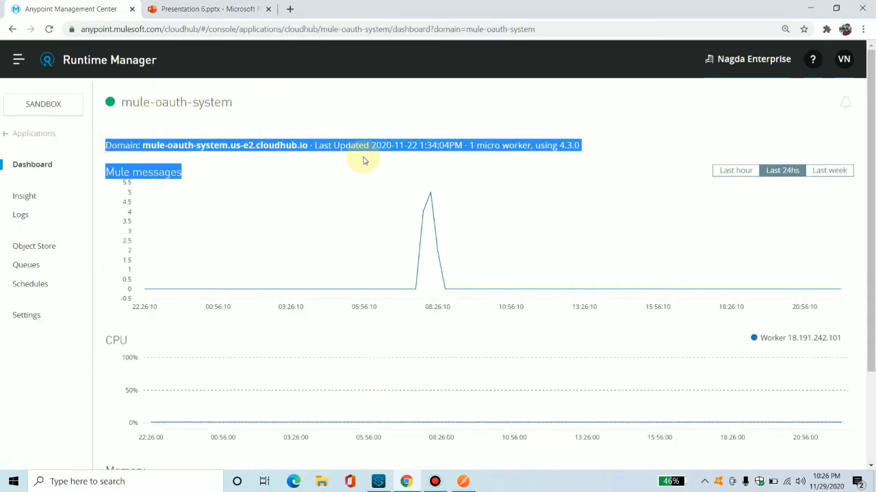
pyautogui.click(352, 158)
pyautogui.moveTo(306, 148); pyautogui.dragTo(158, 170)
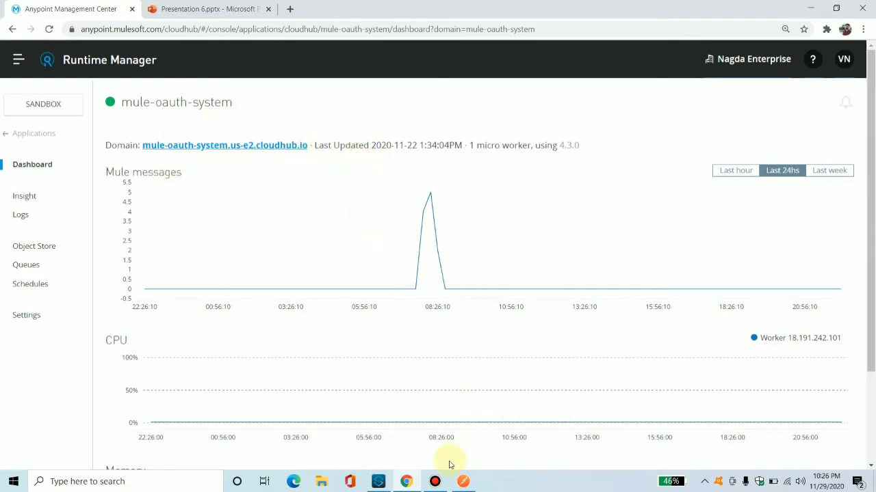
pyautogui.click(171, 7)
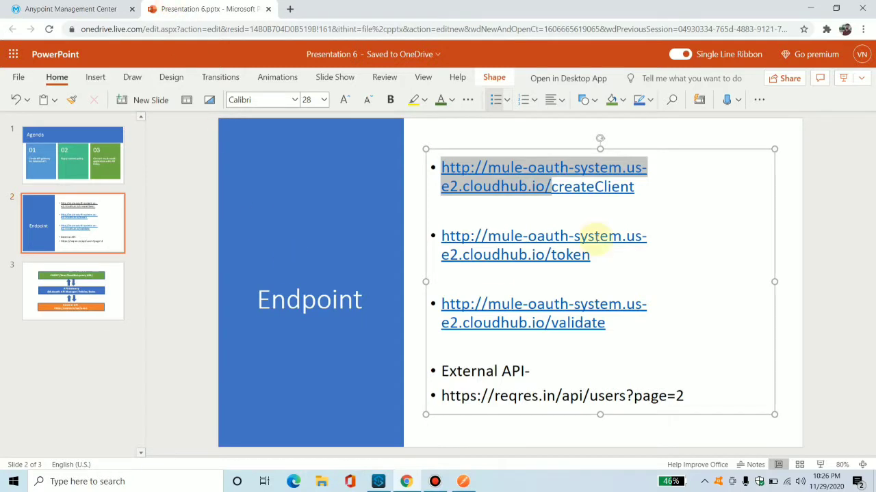
pyautogui.click(643, 208)
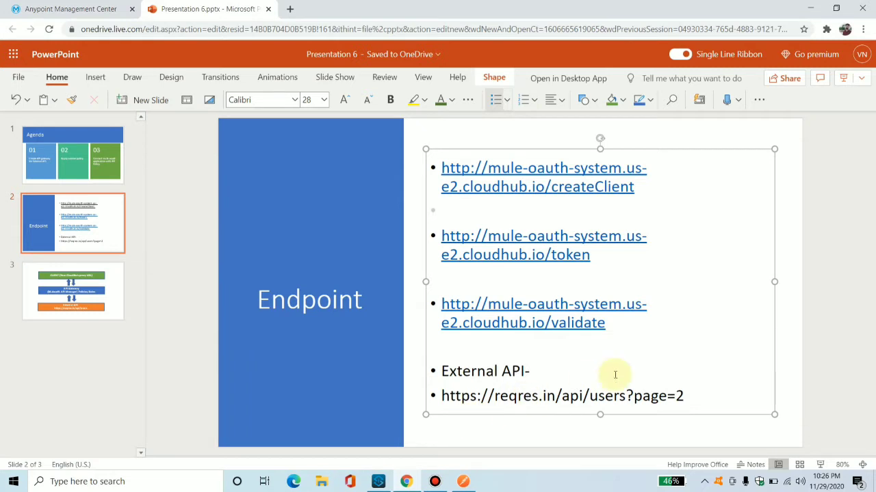
pyautogui.click(78, 6)
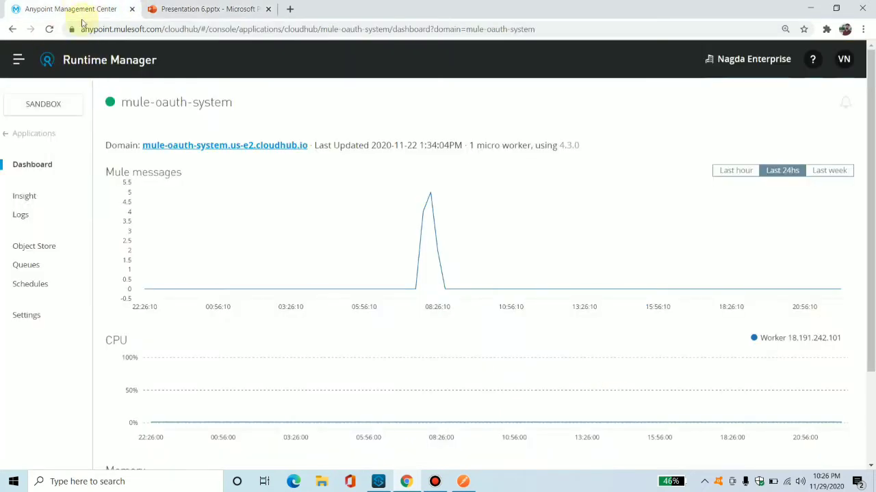
# Return to the Anypoint Platform home, open API Manager and start creating a new API.
pyautogui.click(11, 31)
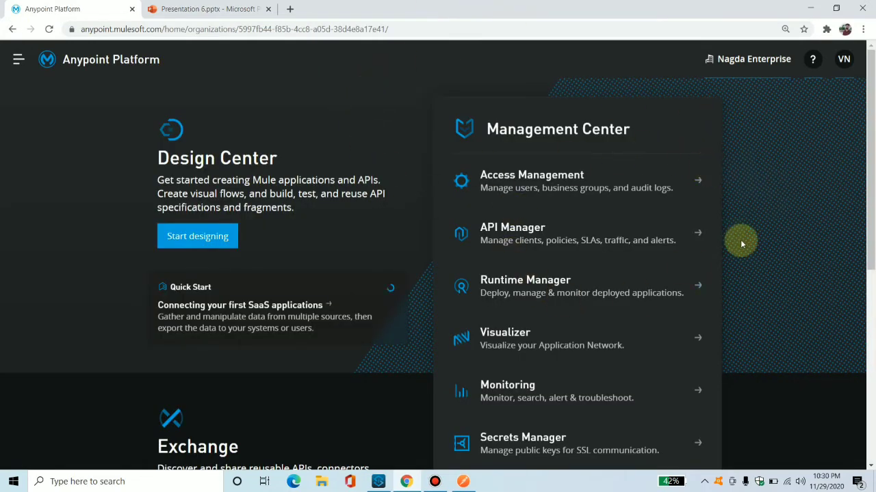
pyautogui.click(535, 231)
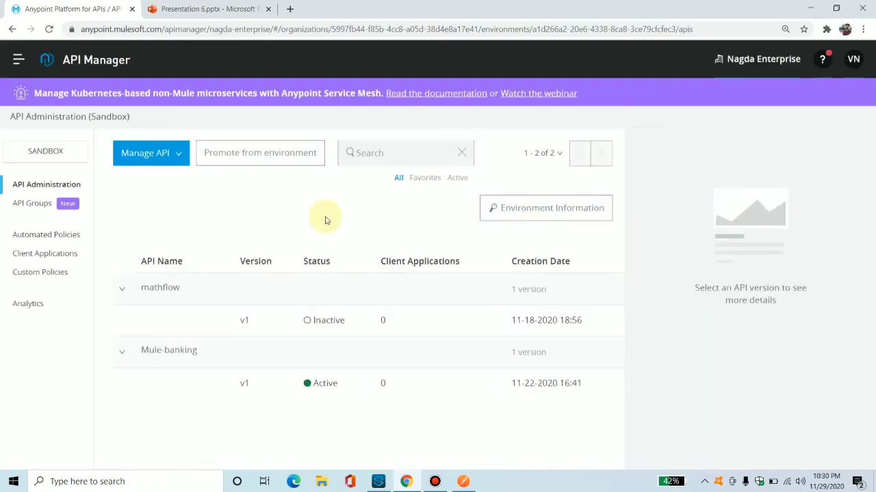
pyautogui.click(169, 156)
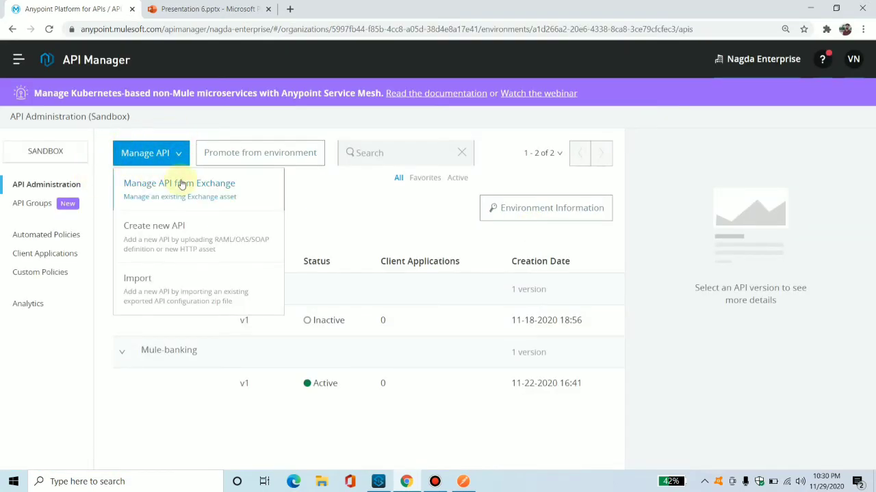
pyautogui.click(173, 236)
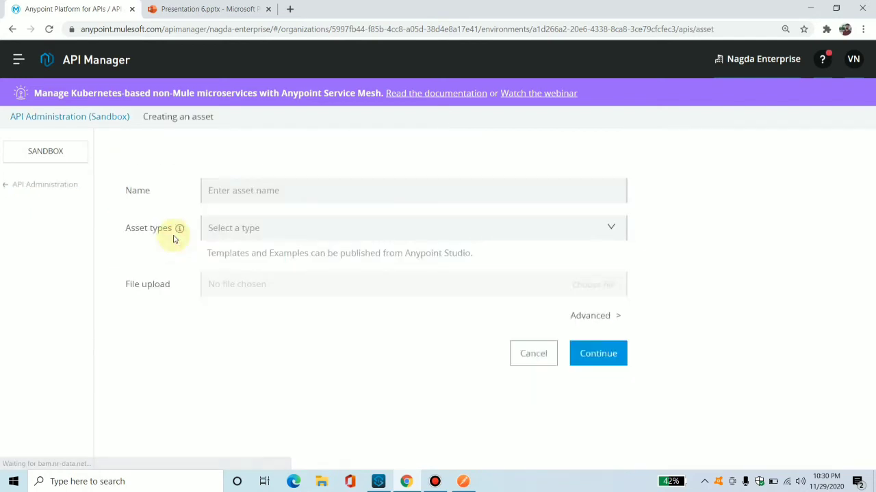
# Name the new asset secureapiproxy10, choose the HTTP API asset type and continue.
pyautogui.click(280, 185)
pyautogui.write('se')
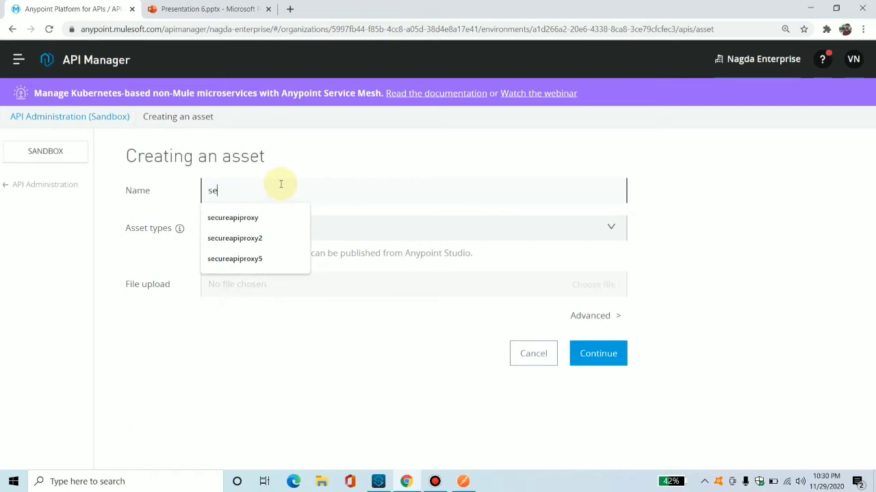
pyautogui.write('cure')
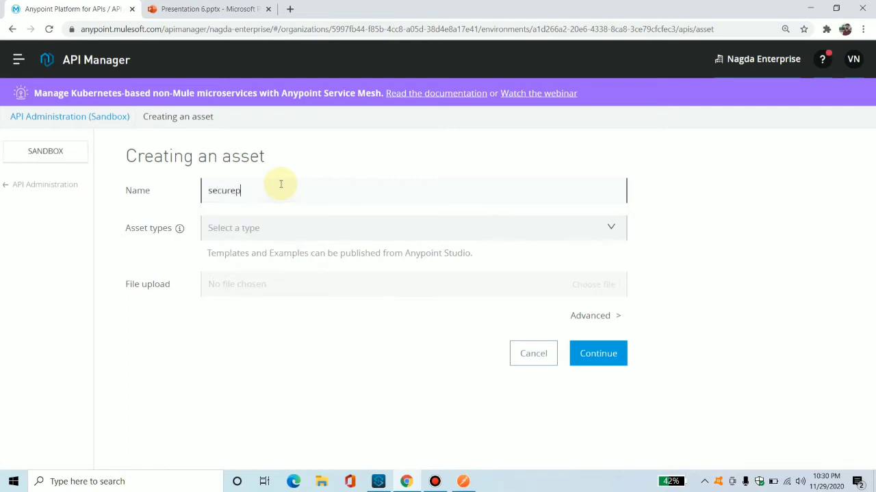
pyautogui.write('apip')
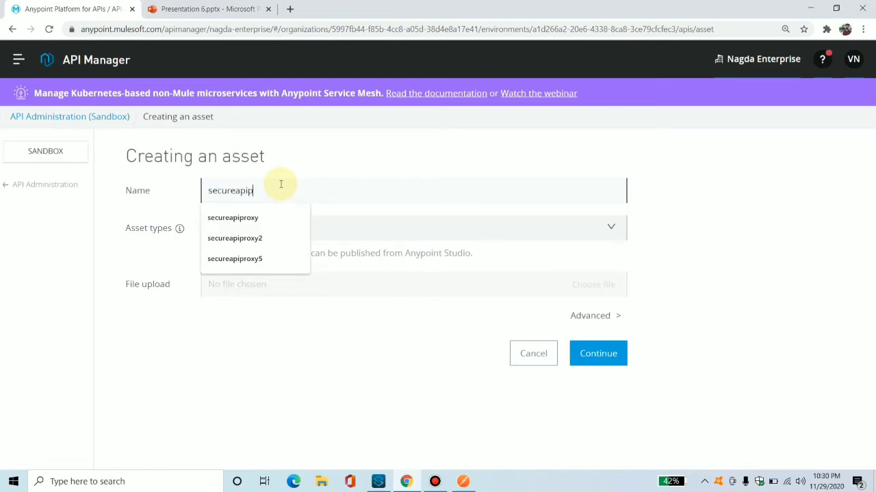
pyautogui.write('roxy10')
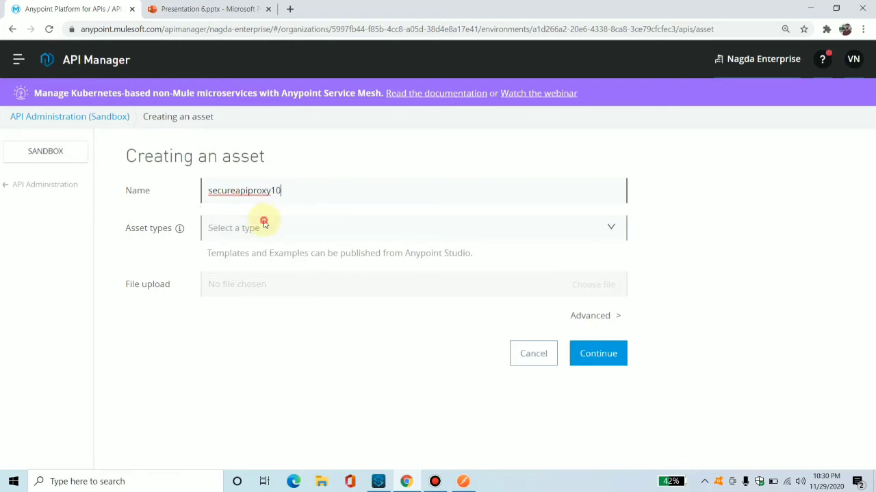
pyautogui.click(264, 225)
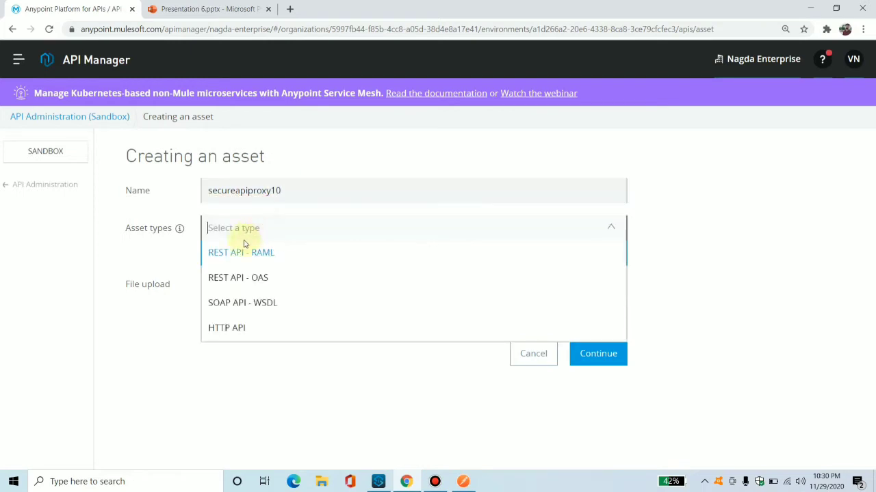
pyautogui.click(222, 335)
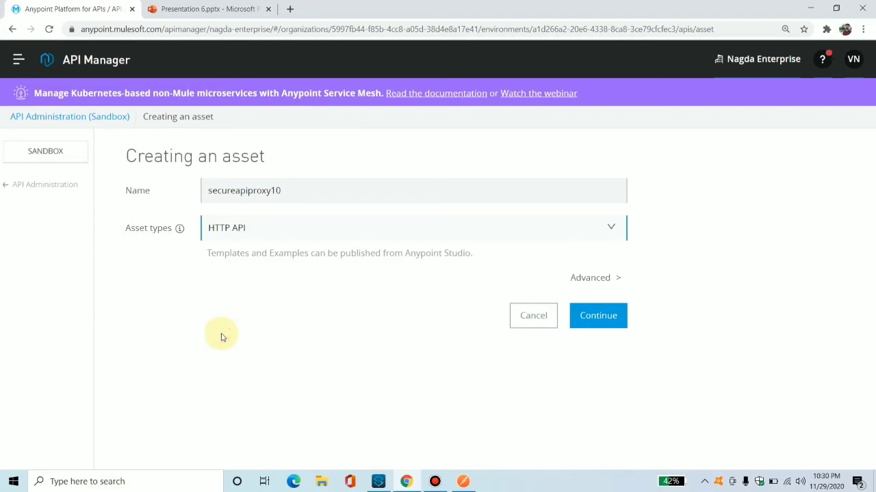
pyautogui.click(591, 319)
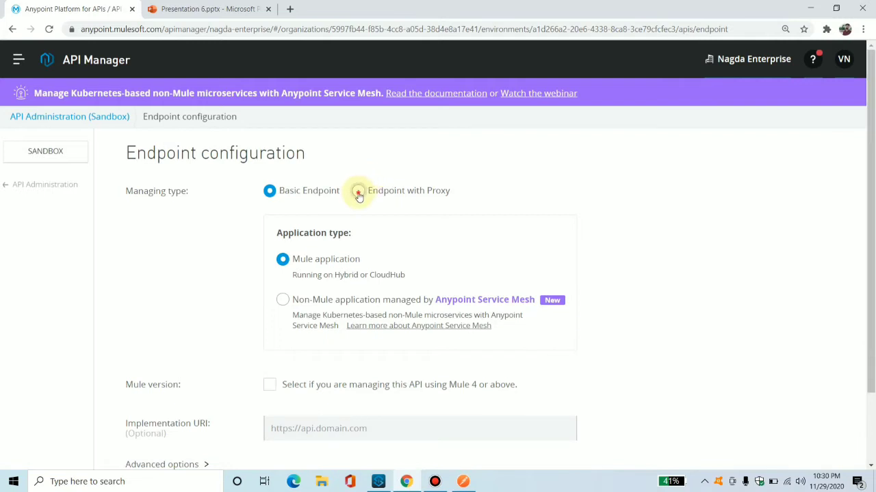
# Set the managing type to Endpoint with Proxy on CloudHub and enable the Mule 4 or above option.
pyautogui.click(358, 192)
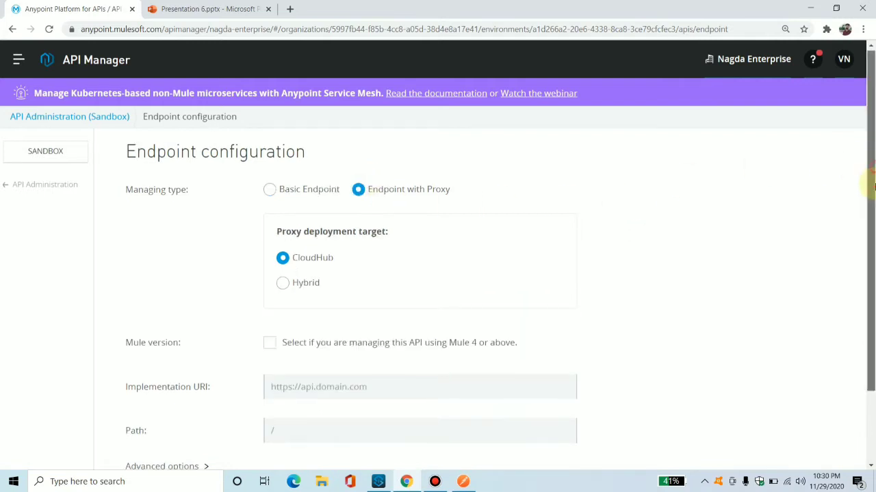
pyautogui.scroll(-1, 866, 176)
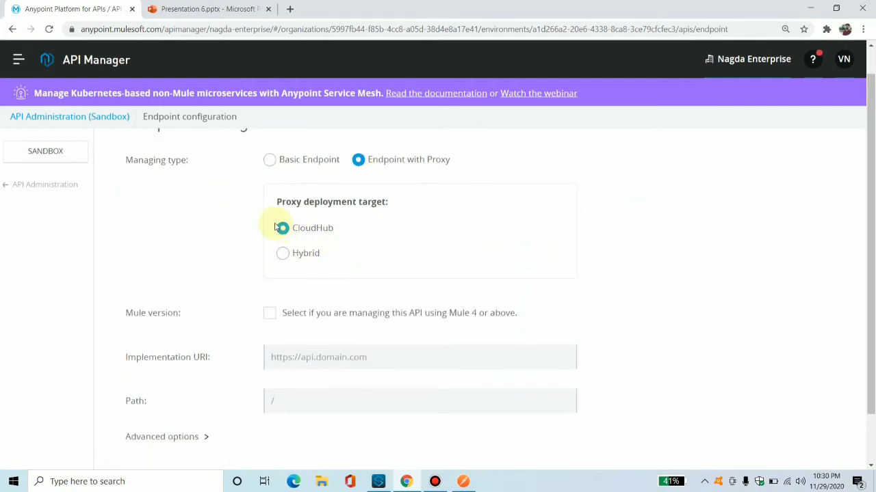
pyautogui.click(279, 318)
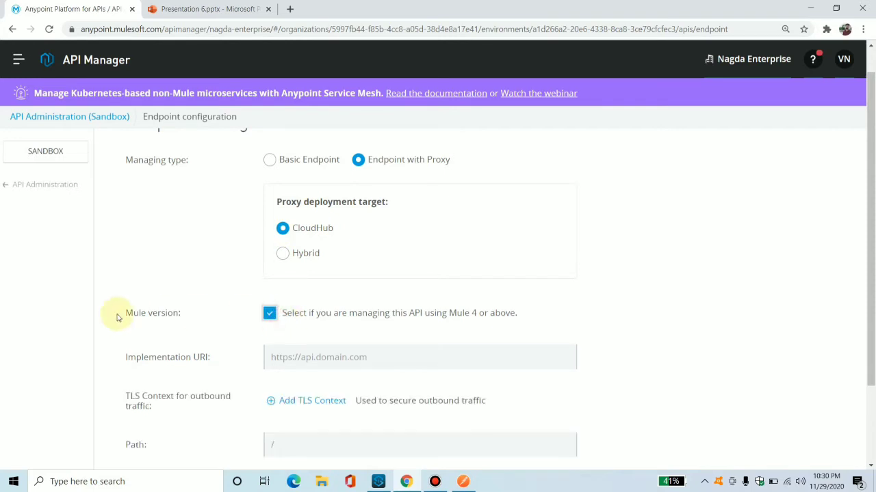
pyautogui.moveTo(424, 314); pyautogui.dragTo(436, 315)
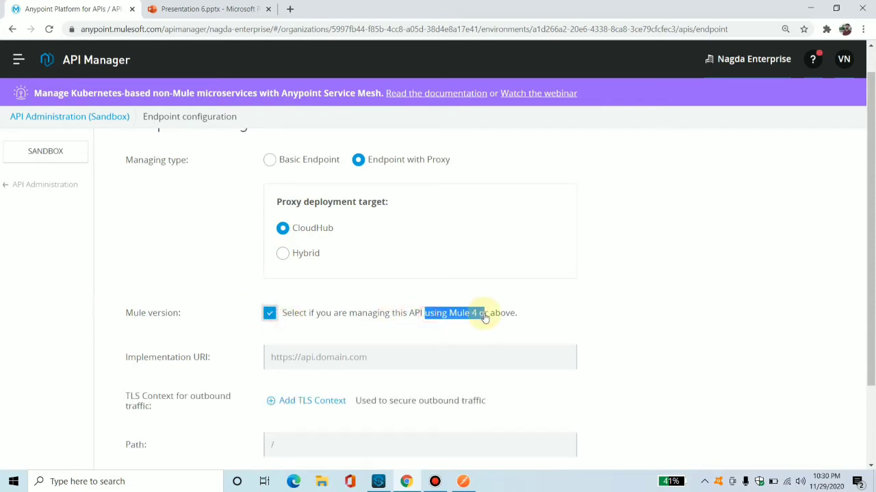
pyautogui.moveTo(869, 244); pyautogui.dragTo(869, 302)
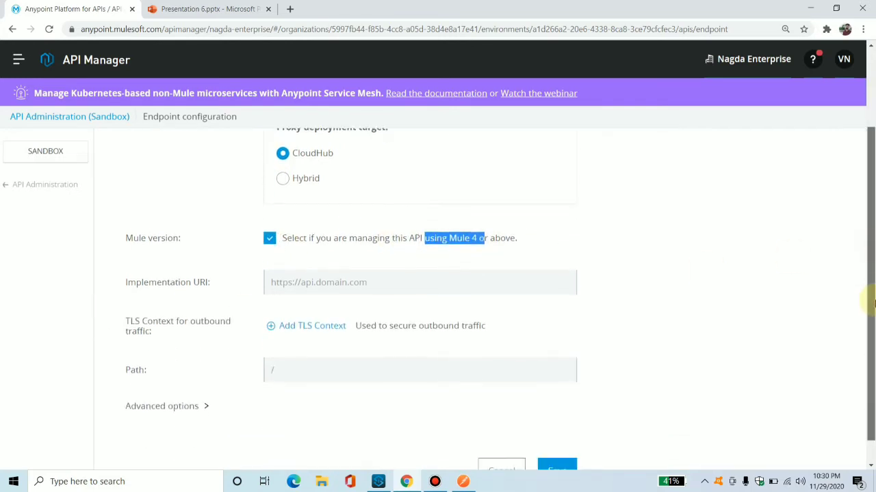
pyautogui.click(307, 275)
pyautogui.click(215, 277)
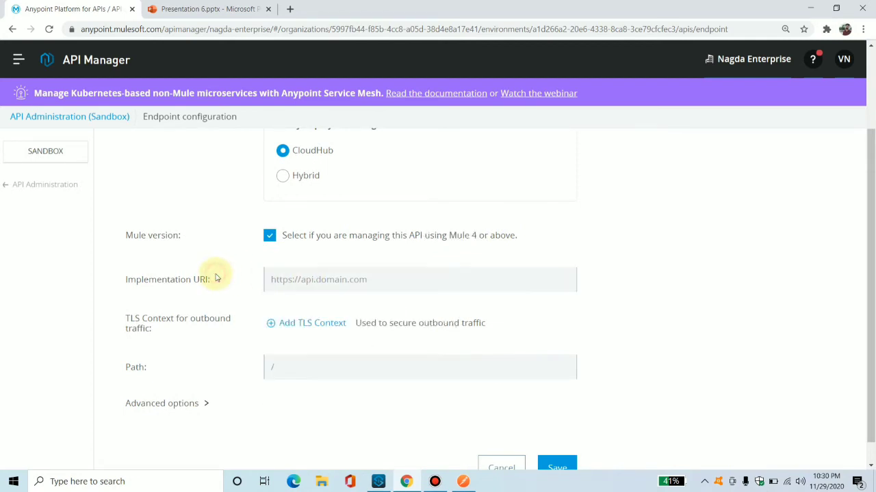
pyautogui.moveTo(125, 283)
pyautogui.mouseDown()
pyautogui.moveTo(207, 286)
pyautogui.moveTo(113, 279)
pyautogui.mouseUp()
pyautogui.click(213, 287)
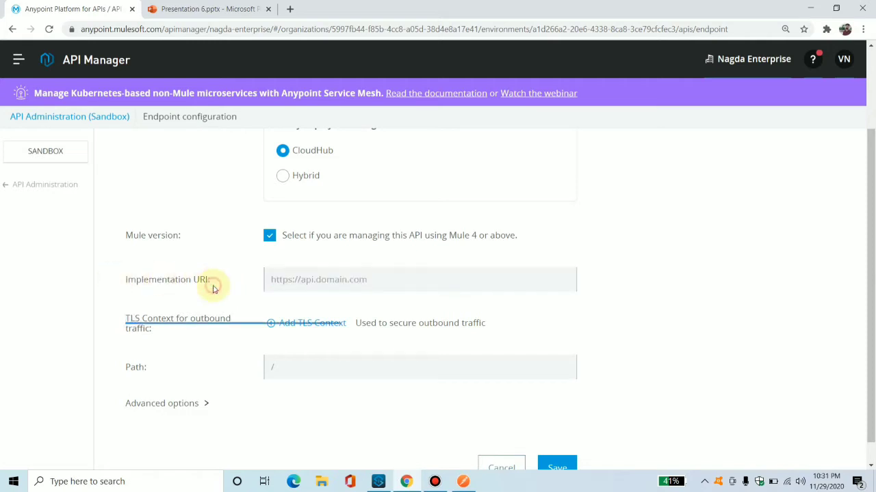
pyautogui.click(315, 280)
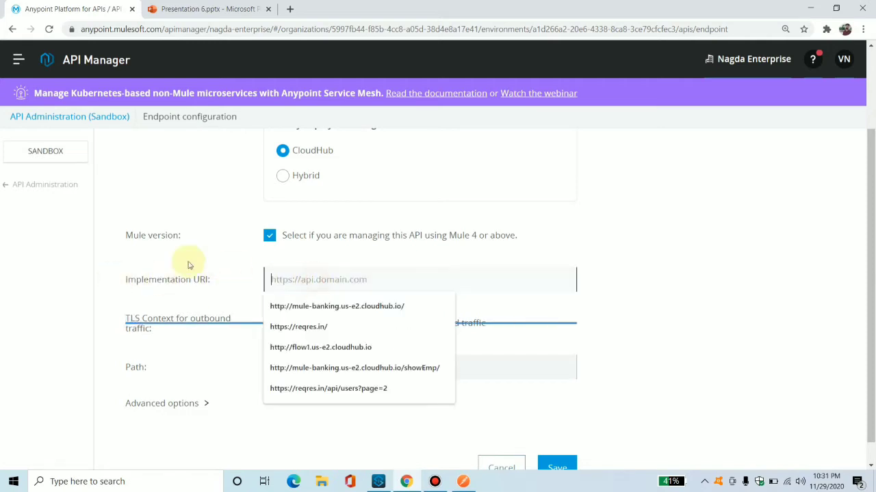
pyautogui.click(326, 388)
pyautogui.click(169, 5)
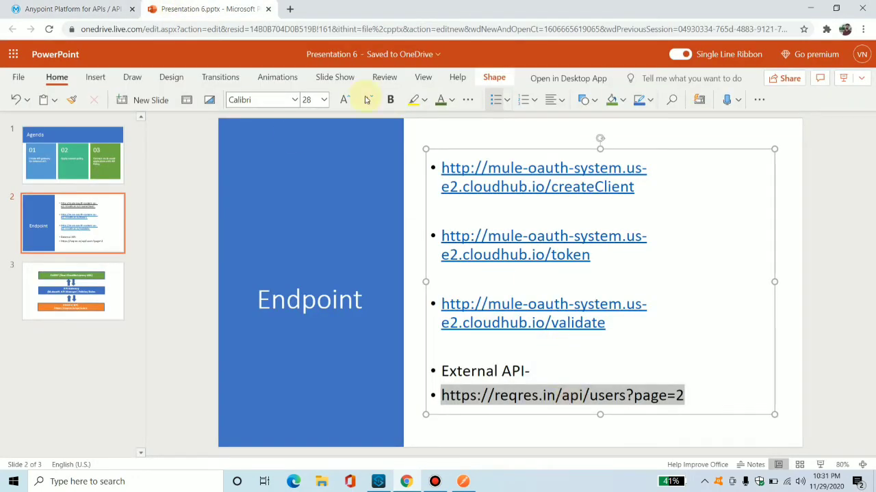
pyautogui.click(69, 9)
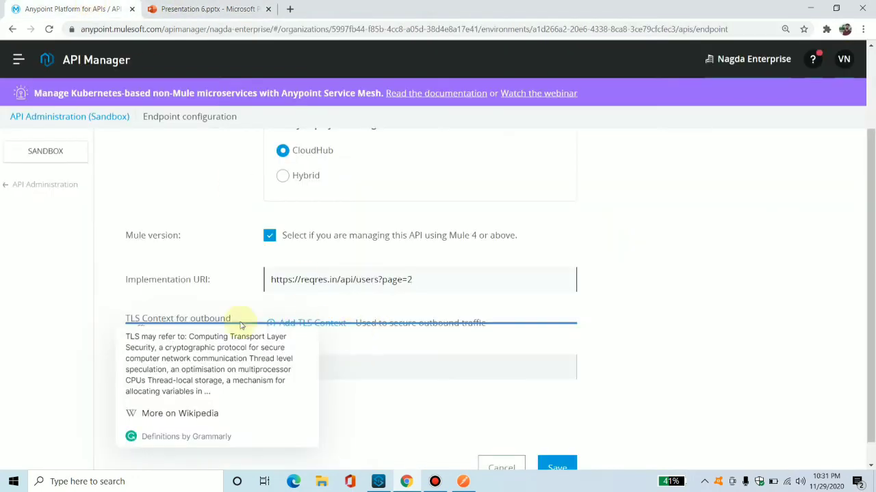
pyautogui.click(158, 251)
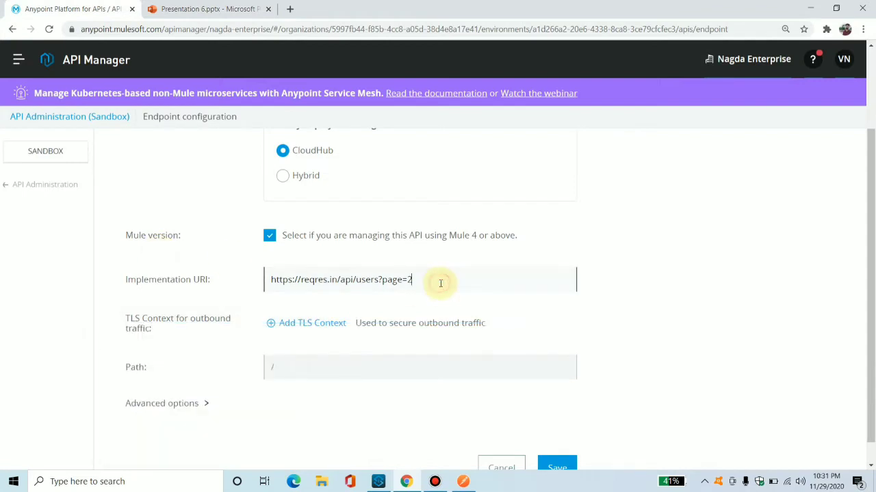
pyautogui.hotkey('ctrl', 'a')
pyautogui.write('https://reqres.in/api/users?page=2')
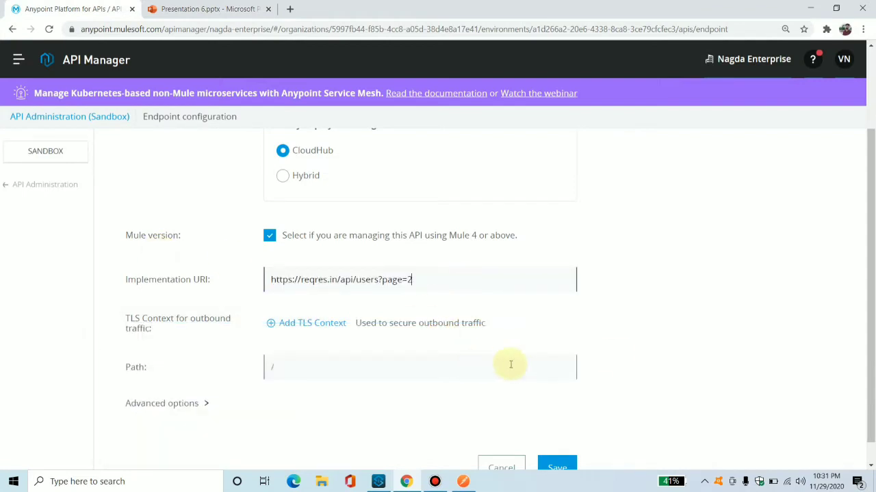
pyautogui.scroll(-1, 860, 364)
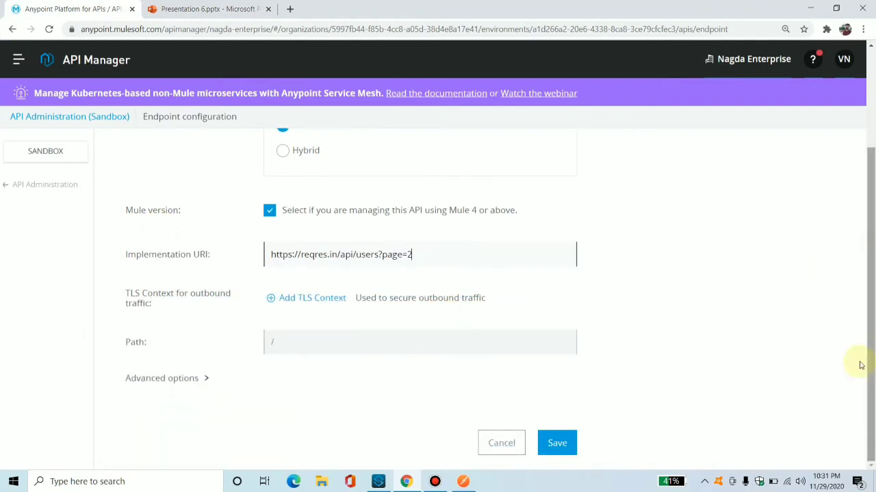
pyautogui.click(557, 445)
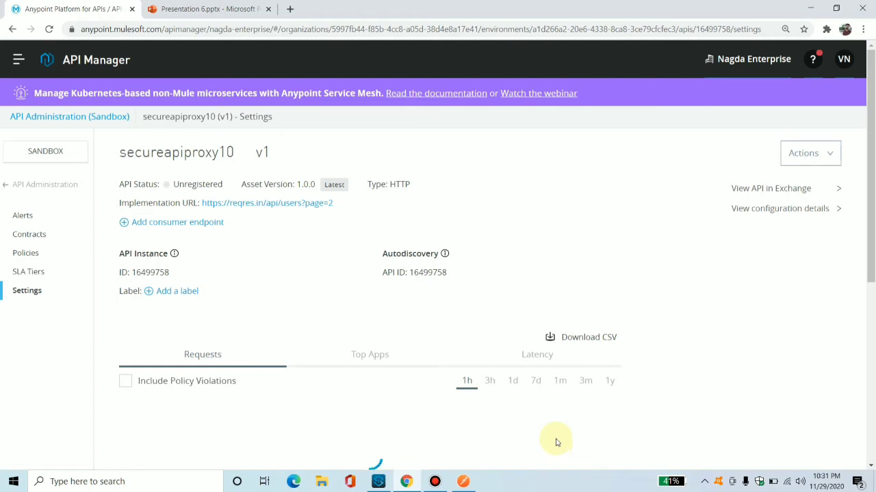
# Set the deployment runtime version to 4.3.0.
pyautogui.moveTo(871, 179); pyautogui.dragTo(869, 152)
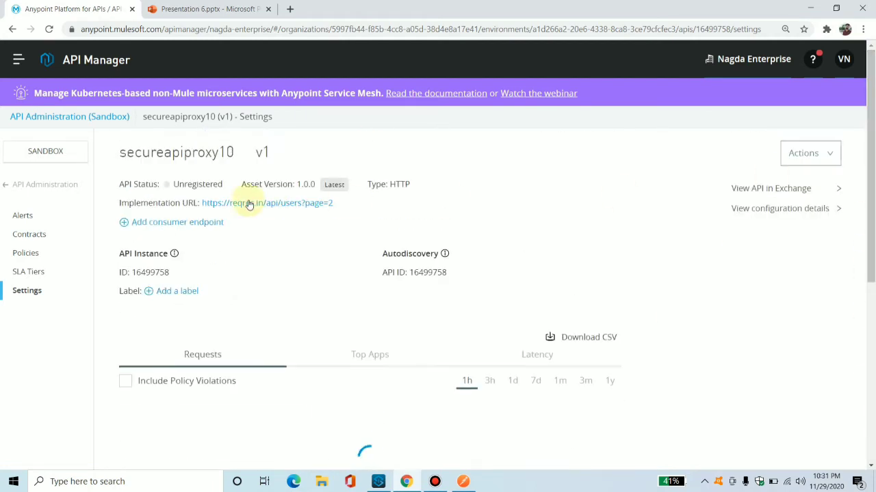
pyautogui.moveTo(119, 185); pyautogui.dragTo(148, 185)
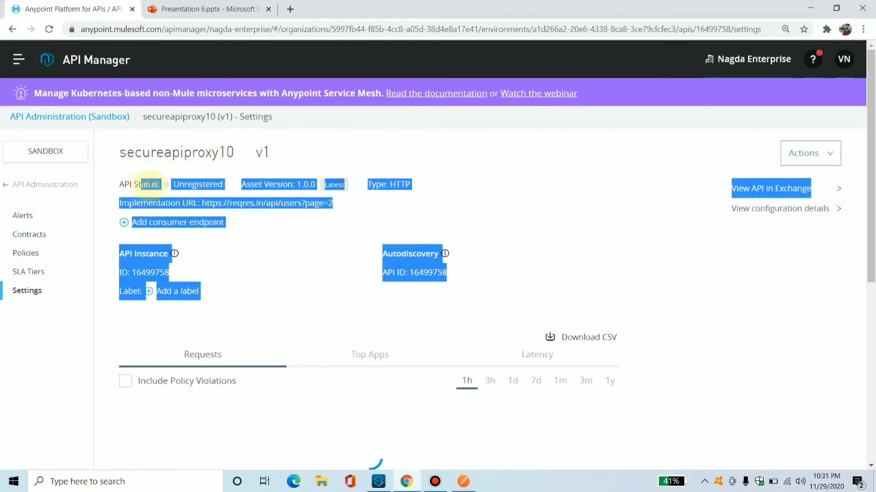
pyautogui.click(177, 186)
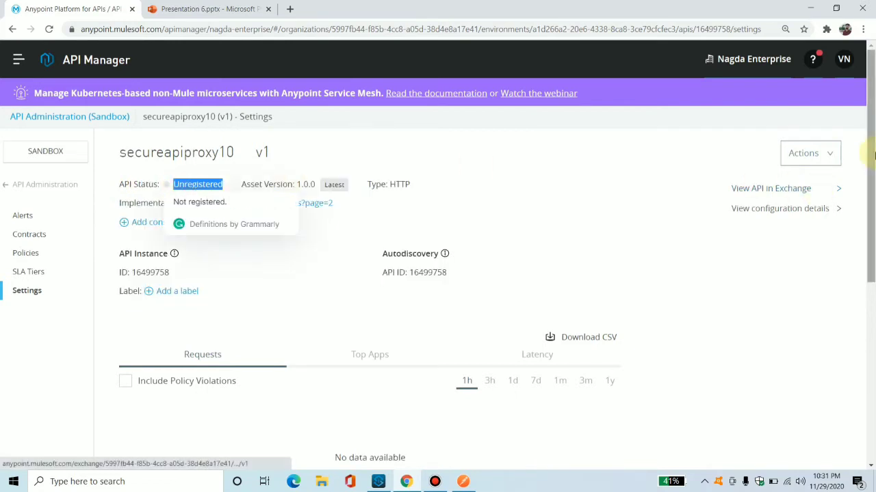
pyautogui.moveTo(869, 152); pyautogui.dragTo(872, 268)
pyautogui.moveTo(871, 221); pyautogui.dragTo(871, 274)
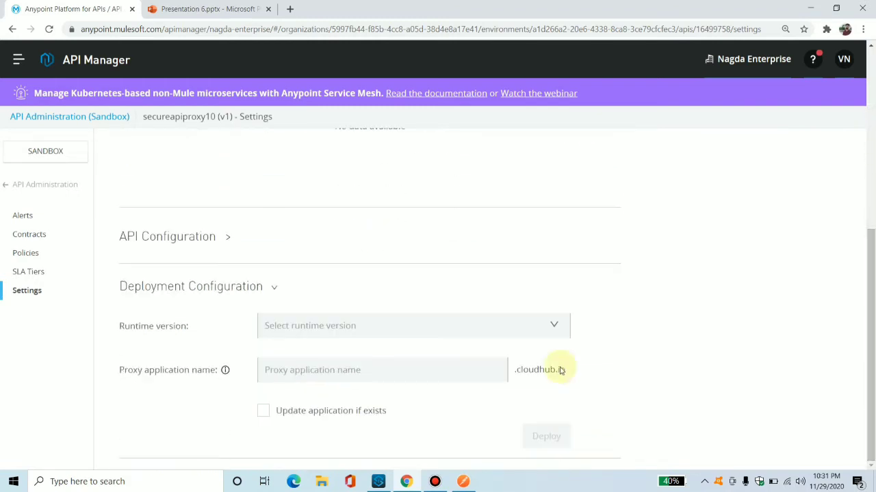
pyautogui.click(378, 337)
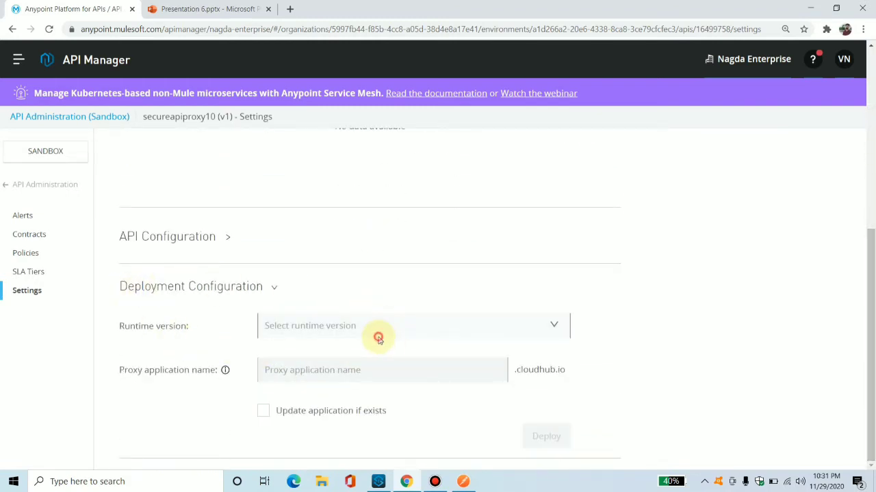
pyautogui.click(273, 347)
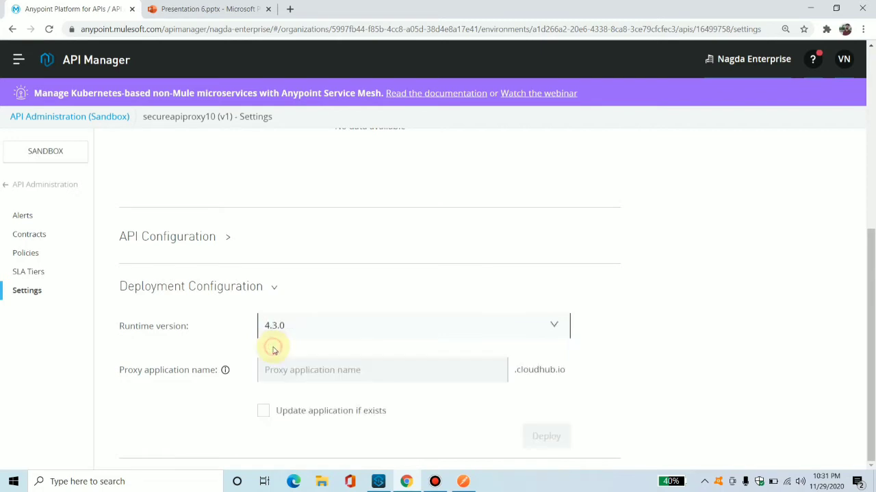
# Name the proxy application secureapiproxy10 and deploy the proxy.
pyautogui.click(308, 374)
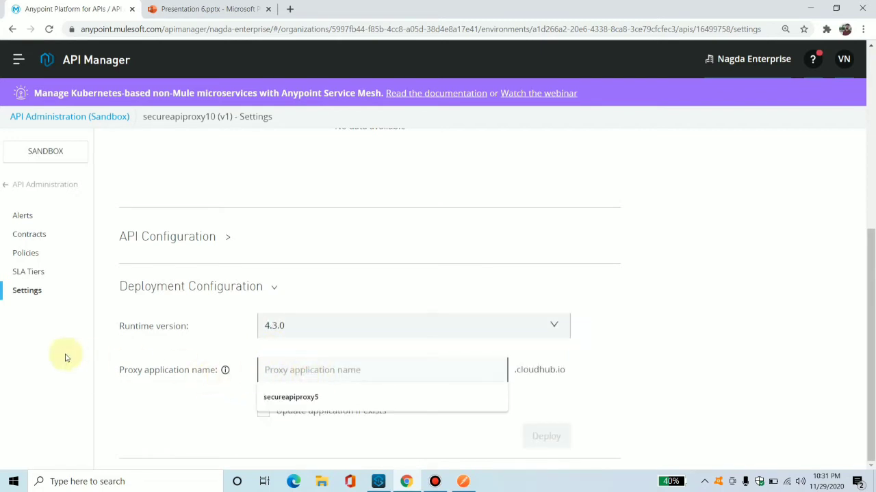
pyautogui.write('secure')
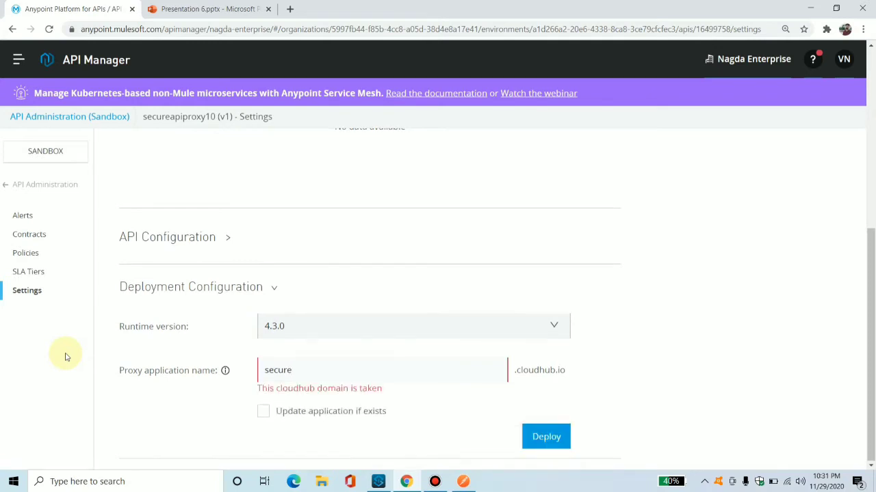
pyautogui.write('apip')
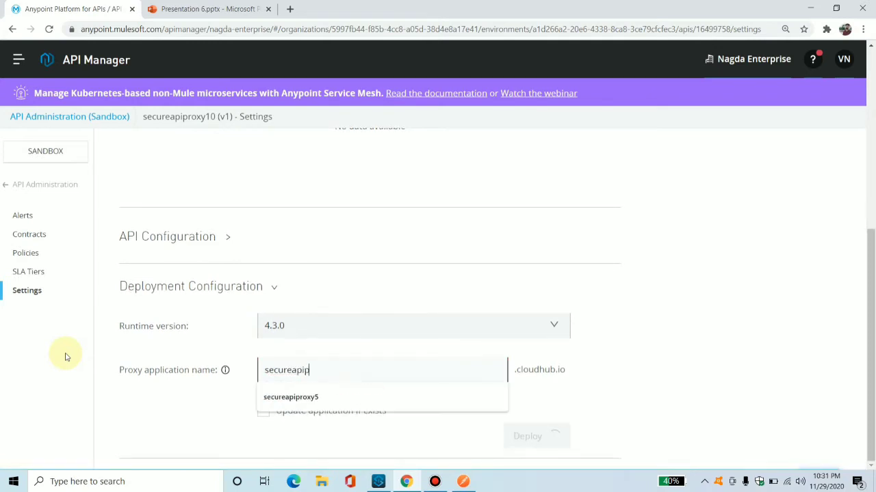
pyautogui.write('roxy10')
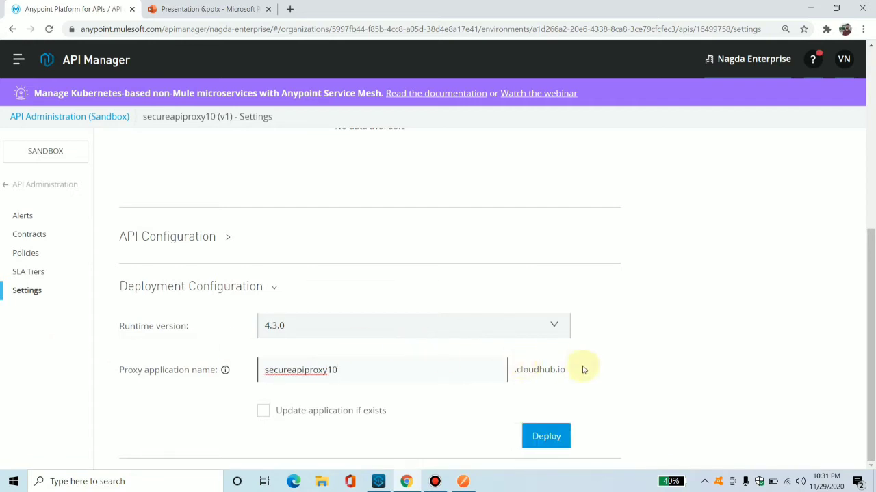
pyautogui.moveTo(870, 290); pyautogui.dragTo(872, 108)
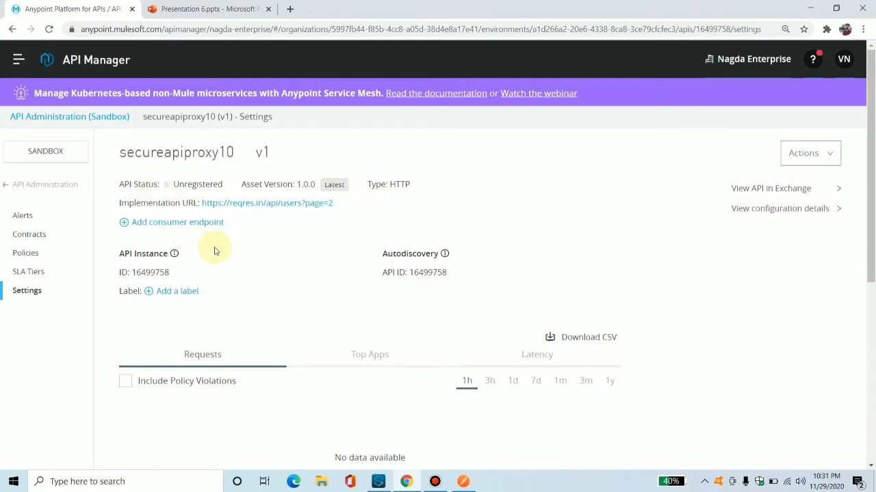
pyautogui.scroll(-2, 870, 457)
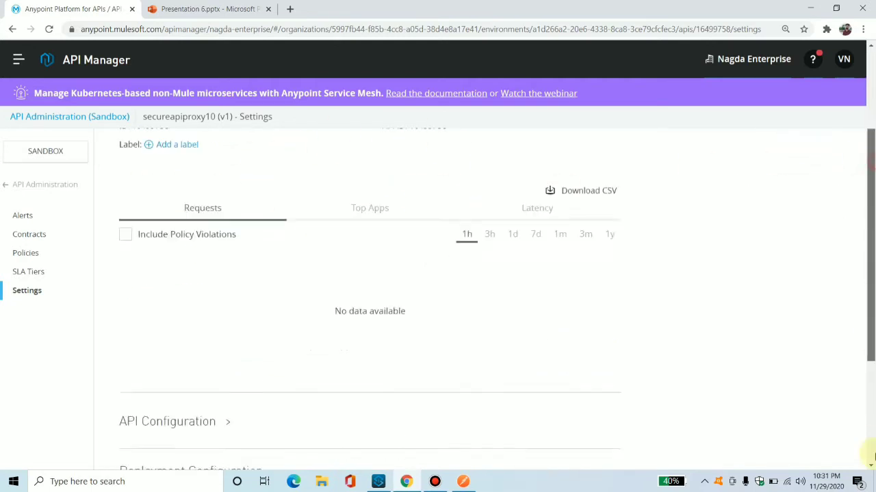
pyautogui.scroll(-3, 870, 456)
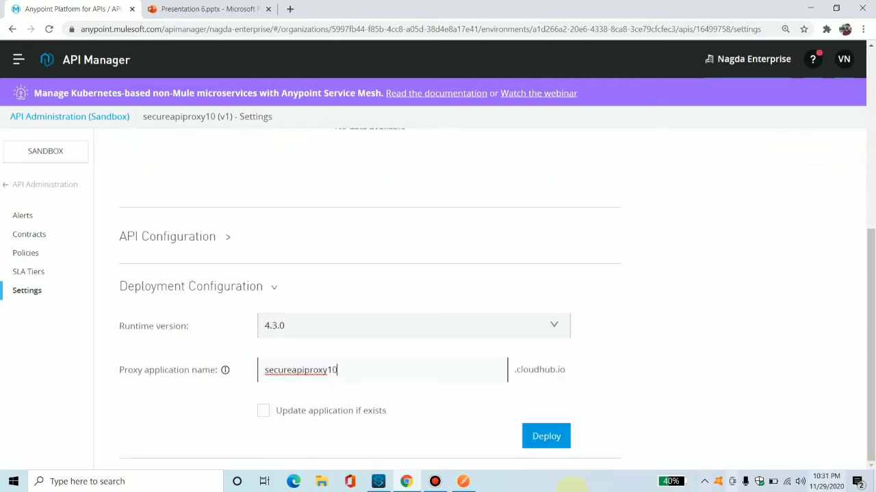
pyautogui.click(547, 438)
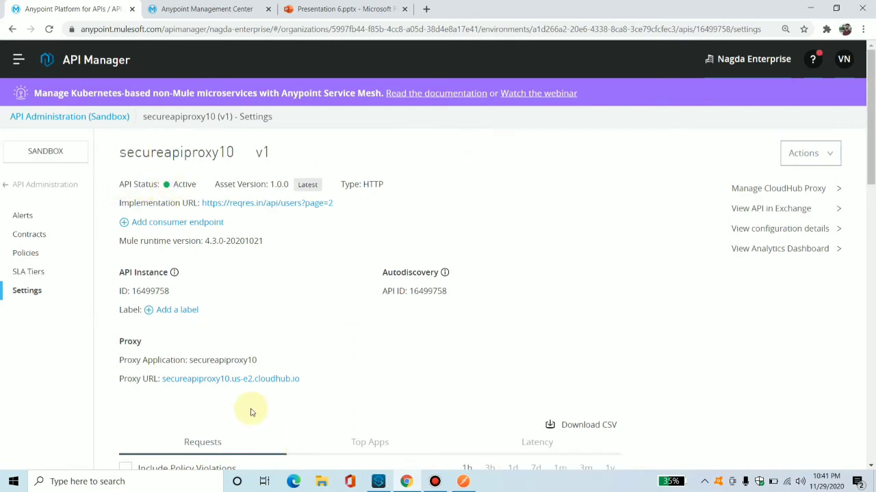
# Open the deployed proxy URL to check its response, then return to the API settings page.
pyautogui.click(216, 383)
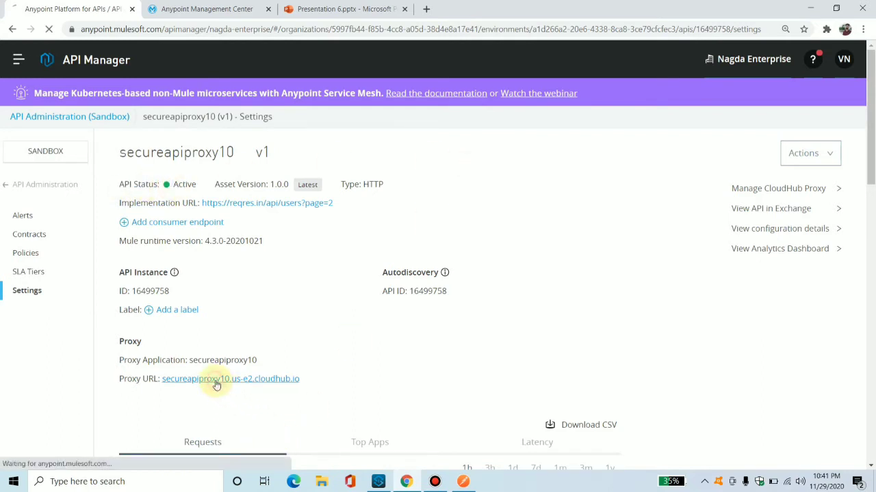
pyautogui.rightClick(217, 383)
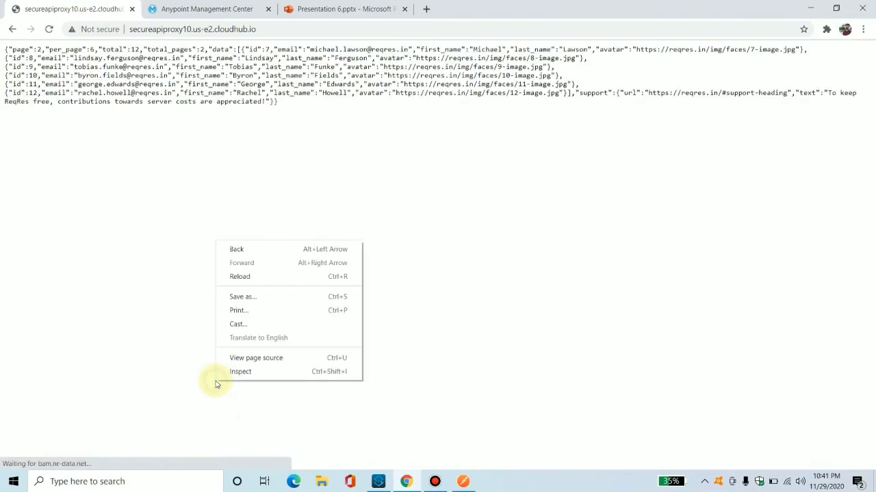
pyautogui.click(12, 29)
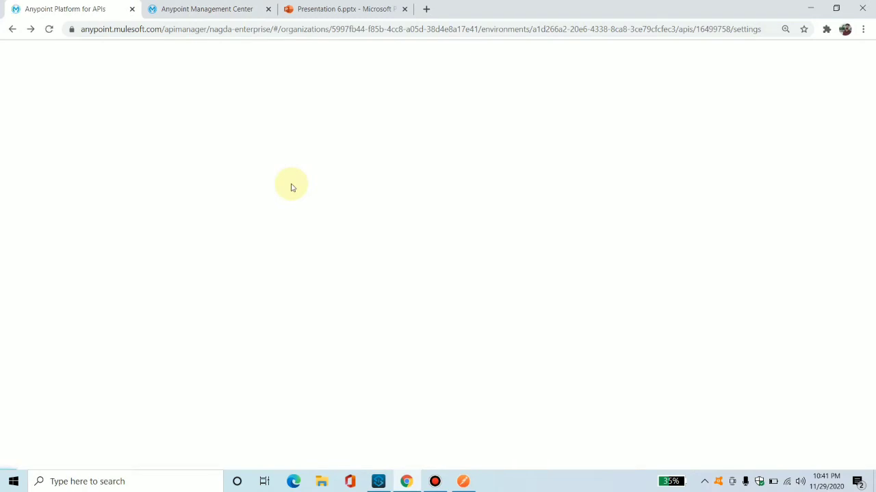
pyautogui.click(48, 30)
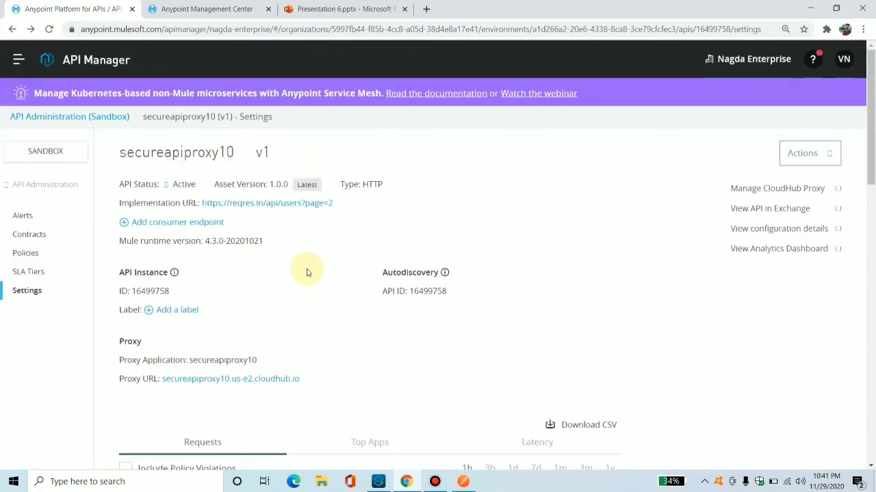
# Open the proxy URL in a new browser tab and examine the returned JSON.
pyautogui.rightClick(244, 380)
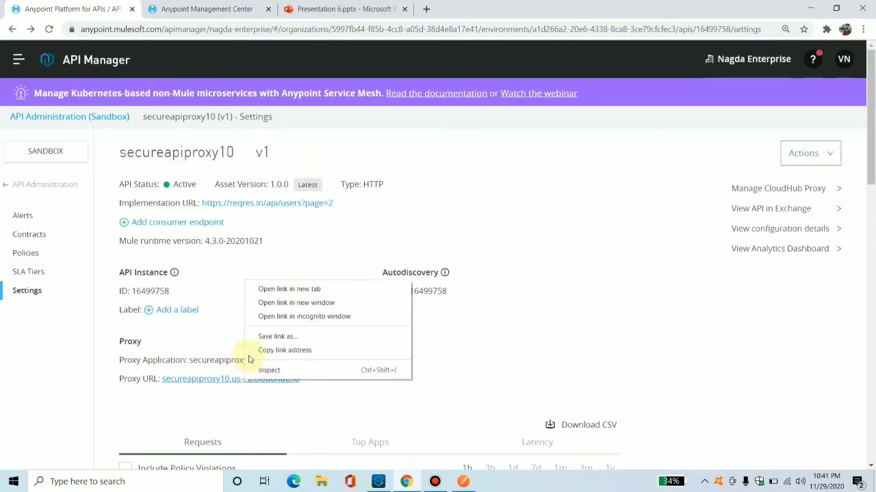
pyautogui.click(287, 289)
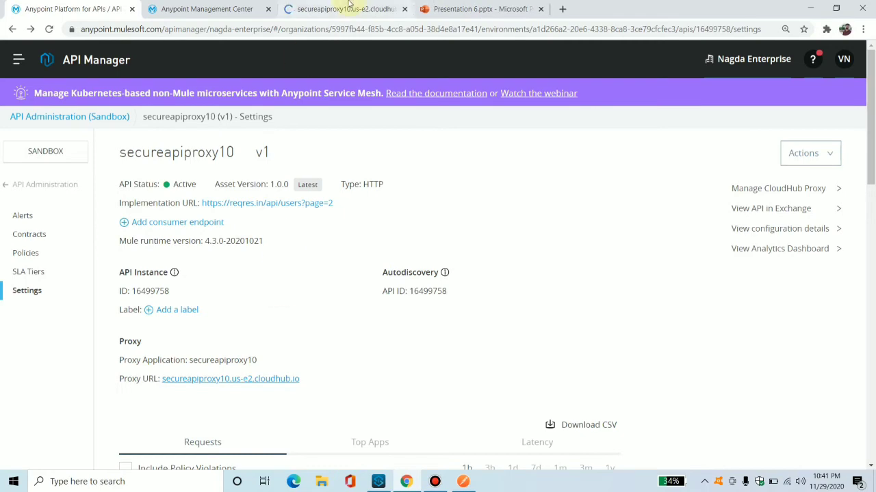
pyautogui.click(347, 8)
pyautogui.moveTo(299, 110); pyautogui.dragTo(5, 48)
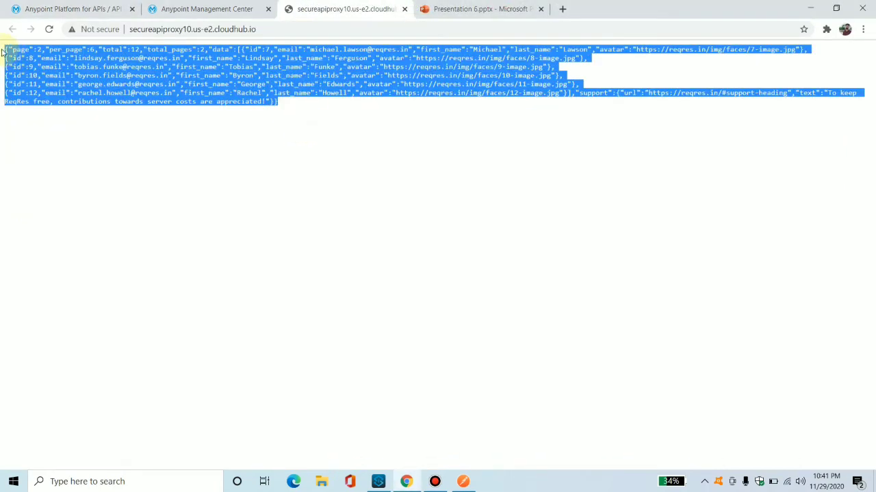
pyautogui.click(3, 52)
pyautogui.tripleClick(290, 107)
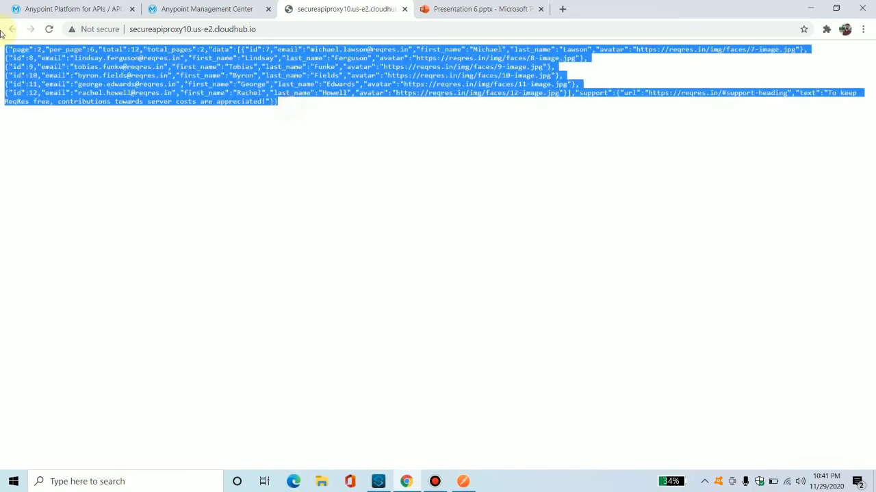
pyautogui.click(356, 102)
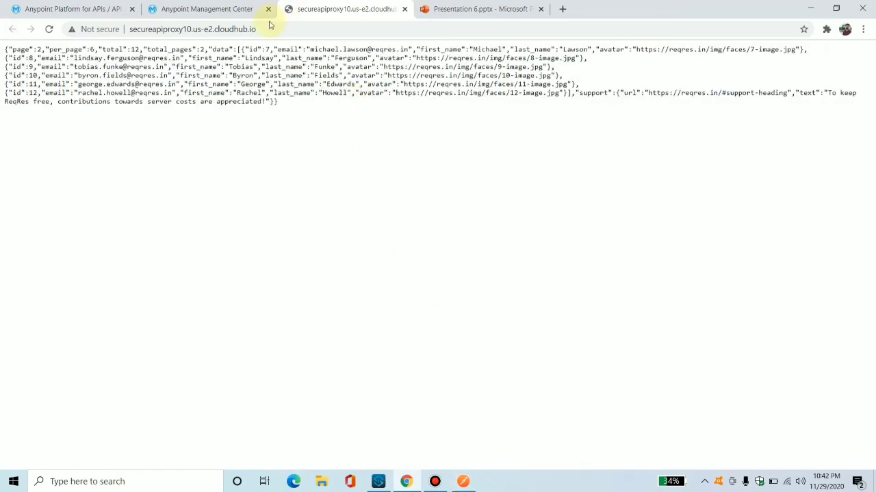
# Copy the proxy URL and send it as a GET request from a new Postman request tab.
pyautogui.click(267, 26)
pyautogui.hotkey('ctrl', 'c')
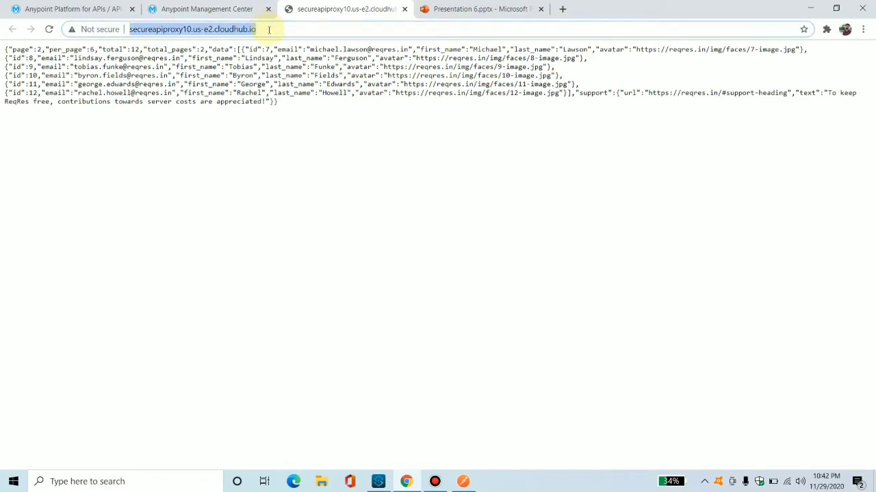
pyautogui.click(463, 482)
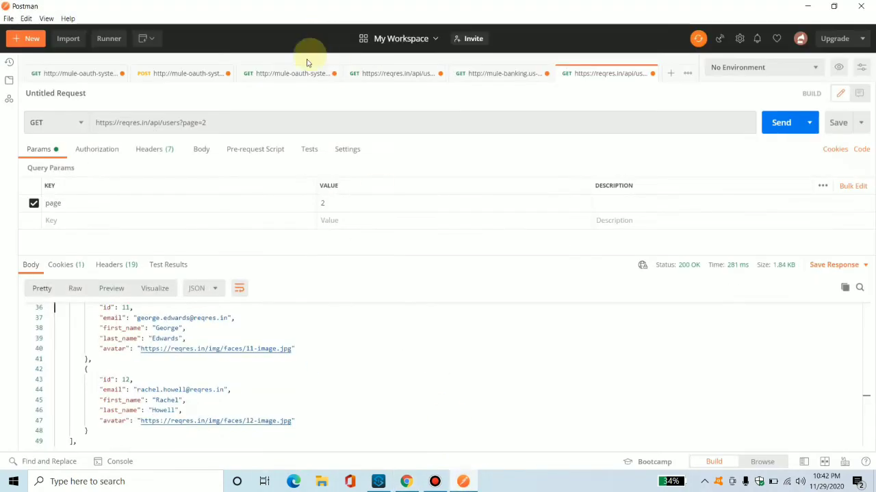
pyautogui.click(274, 123)
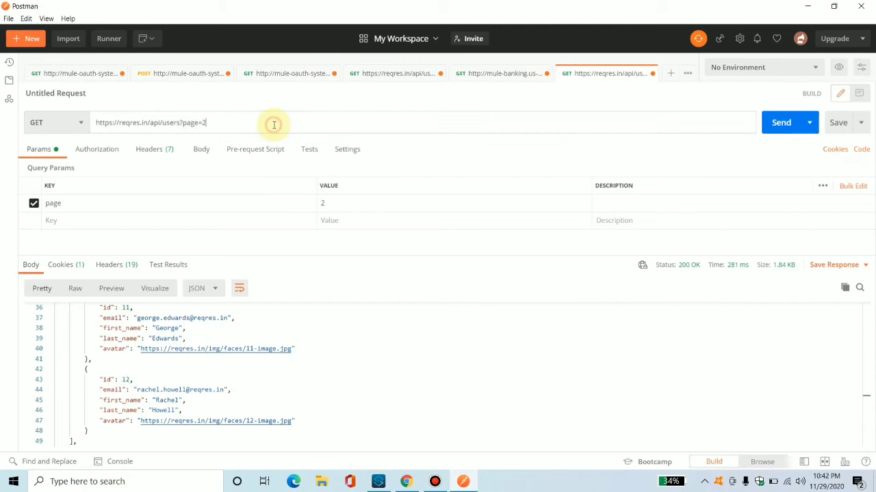
pyautogui.click(669, 75)
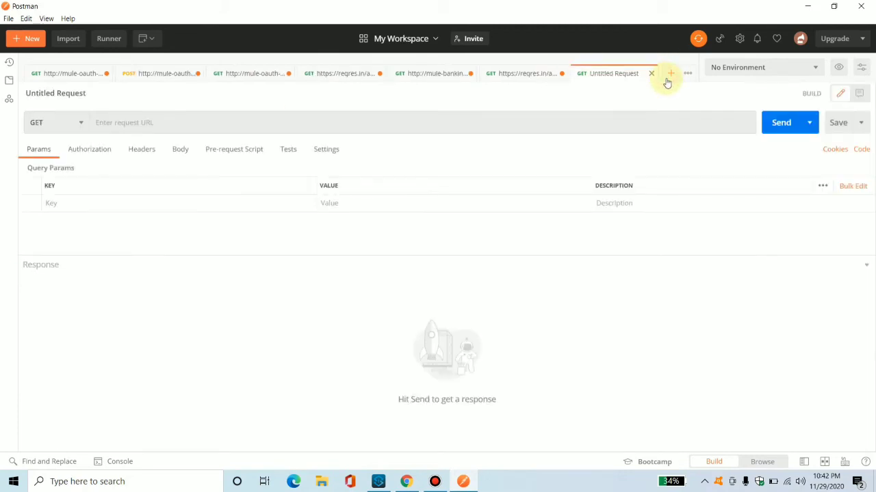
pyautogui.click(540, 121)
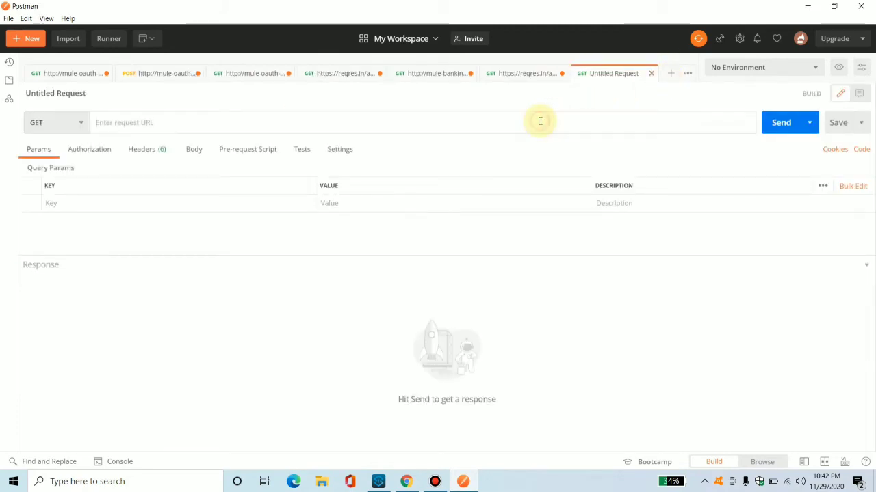
pyautogui.hotkey('ctrl', 'v')
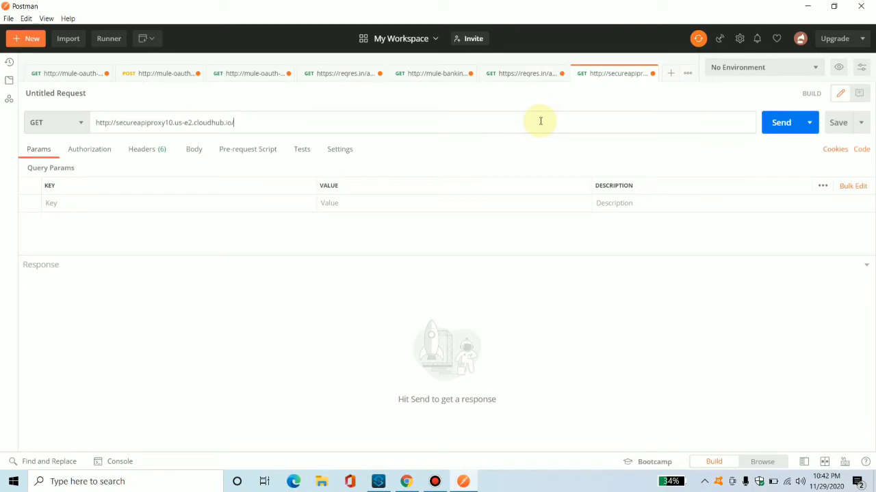
pyautogui.click(785, 129)
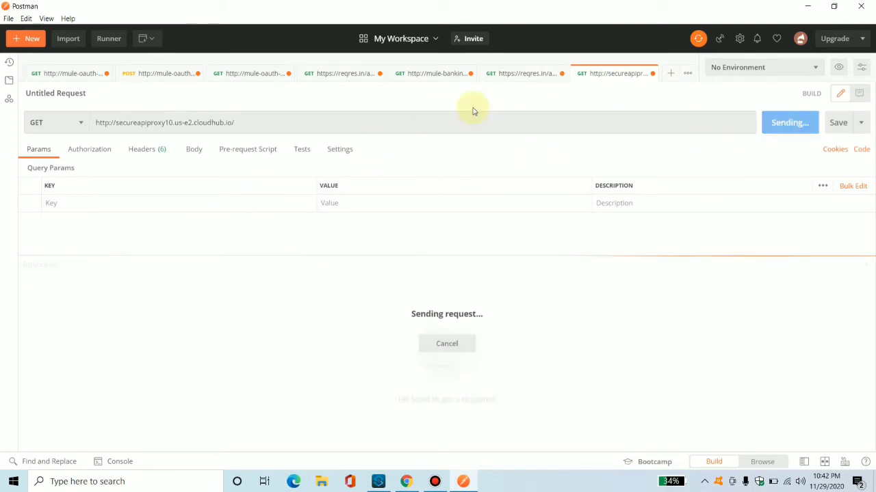
# Compare the direct reqres request's response with the proxy request's response.
pyautogui.click(523, 74)
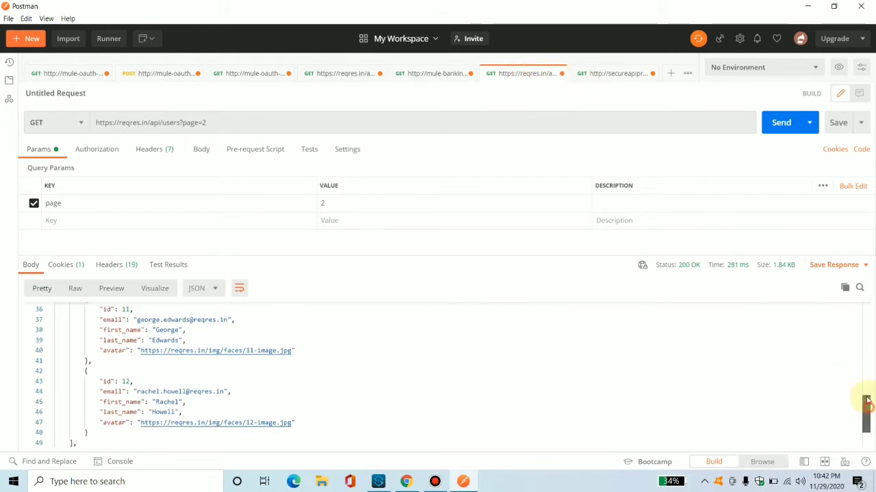
pyautogui.moveTo(868, 409); pyautogui.dragTo(859, 288)
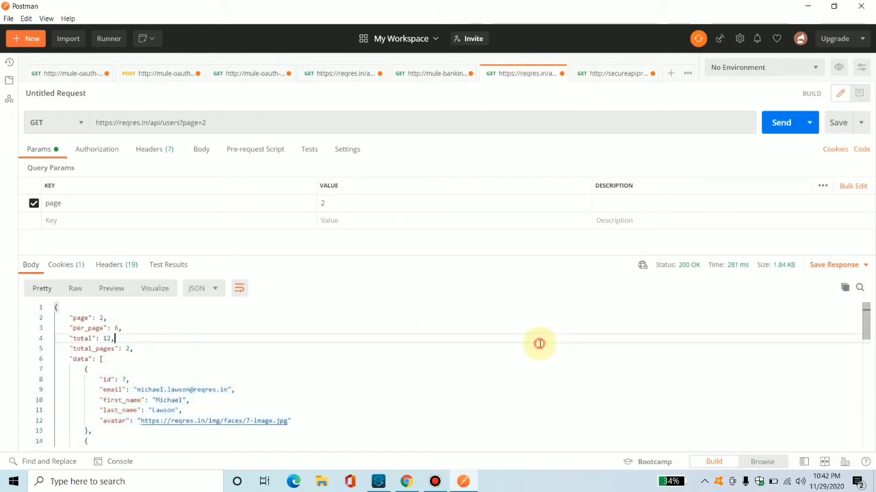
pyautogui.click(604, 73)
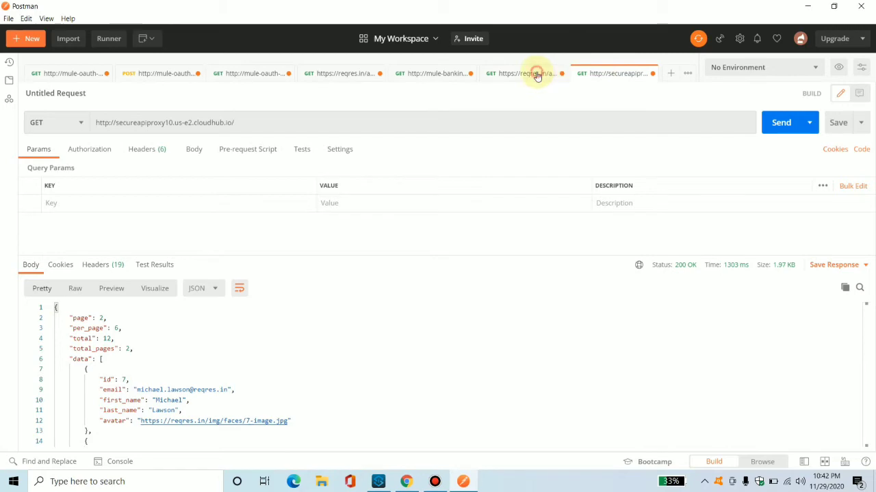
pyautogui.click(536, 74)
# Return to the presentation and open the architecture slide.
pyautogui.click(813, 4)
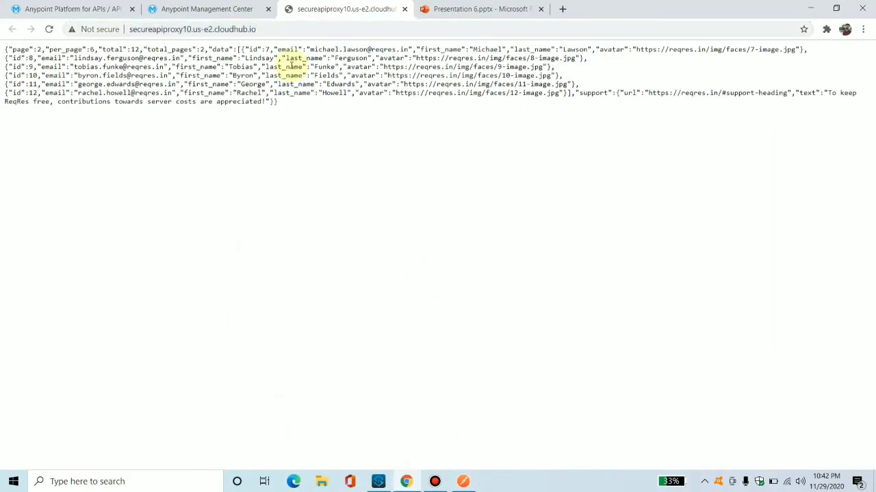
pyautogui.click(424, 8)
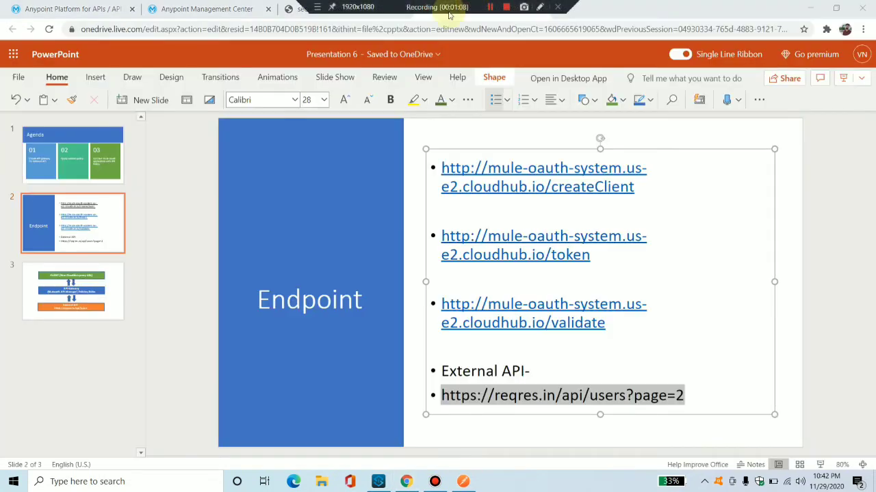
pyautogui.click(94, 308)
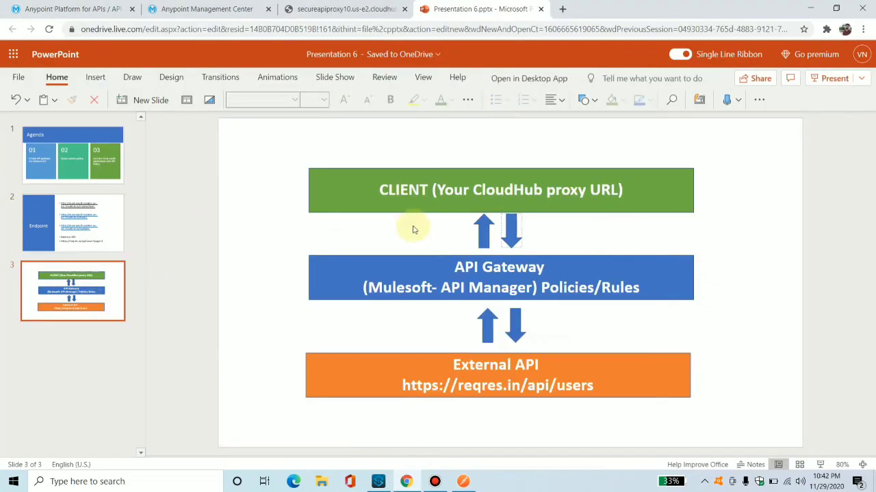
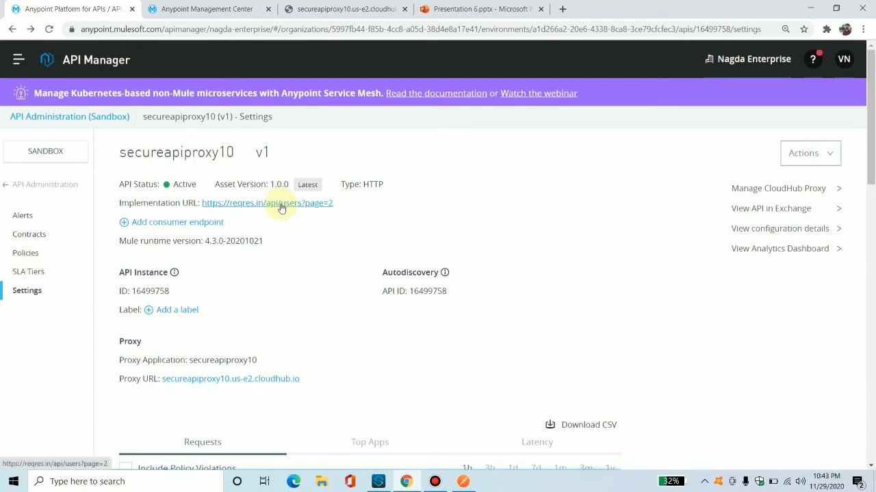
# Start applying a new API-level policy: OAuth 2.0 access token enforcement using Mule OAuth provider, version 1.3.3.
pyautogui.click(28, 254)
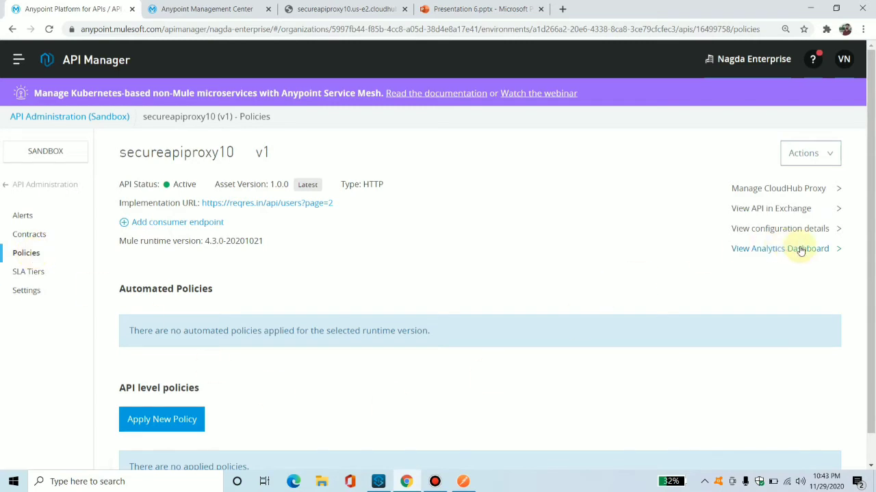
pyautogui.click(161, 424)
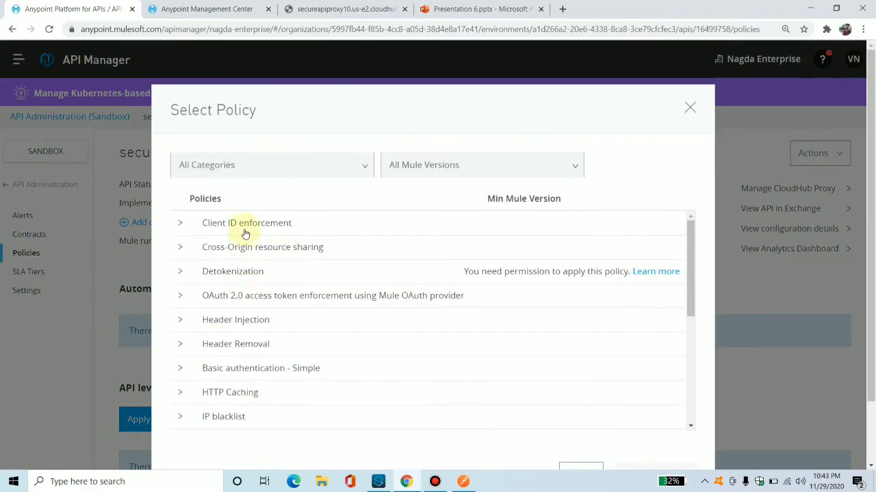
pyautogui.click(227, 301)
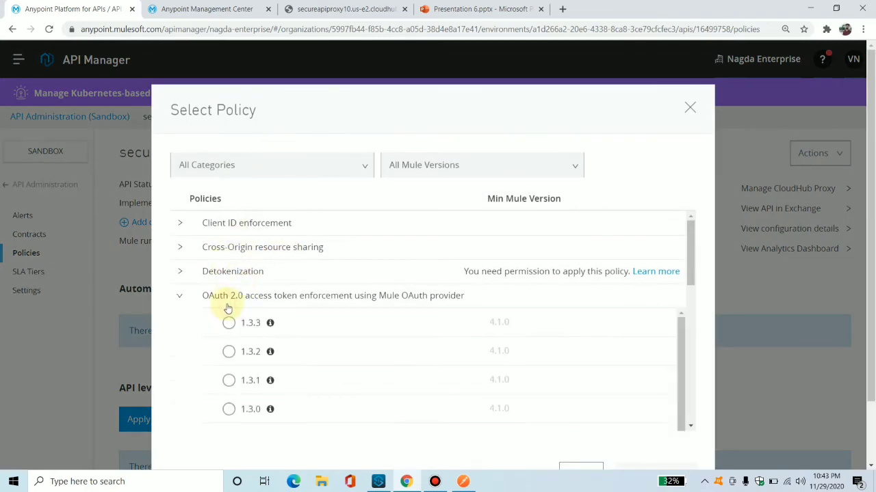
pyautogui.click(229, 323)
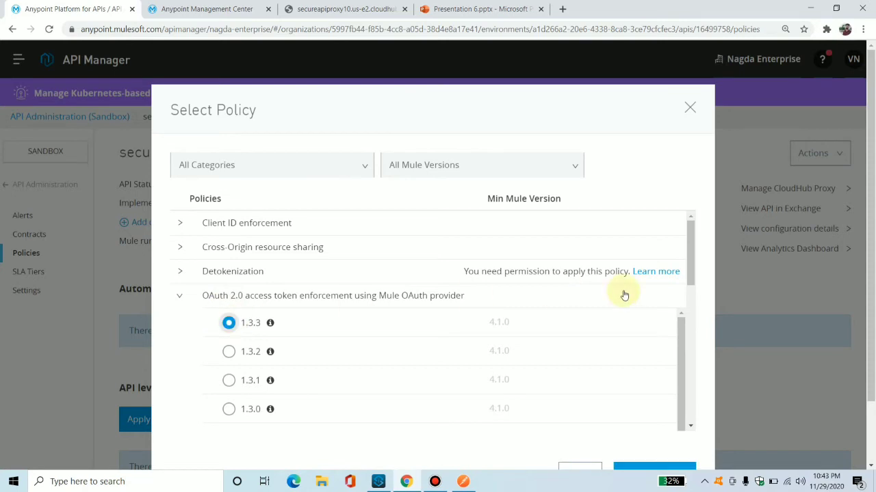
pyautogui.moveTo(691, 265); pyautogui.dragTo(695, 341)
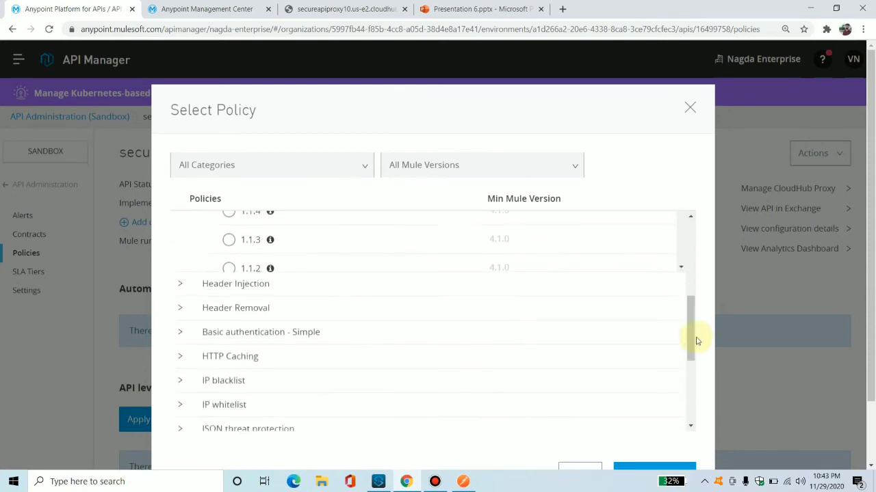
pyautogui.moveTo(870, 159); pyautogui.dragTo(874, 295)
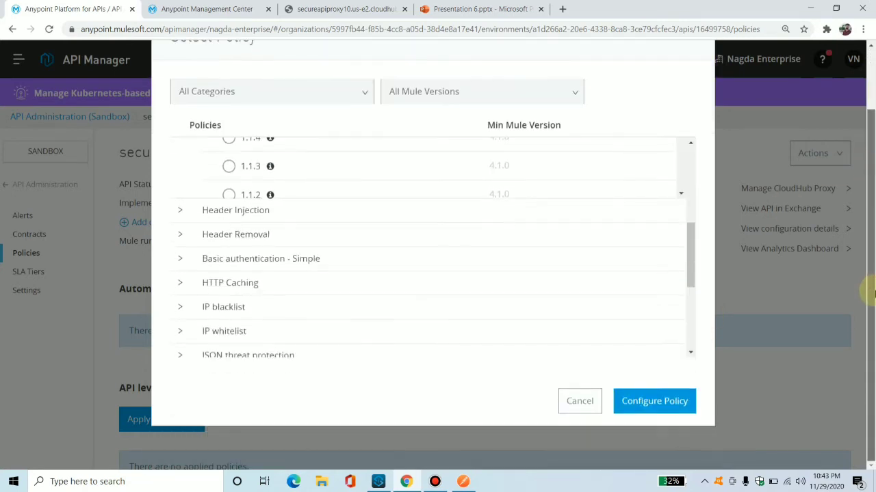
pyautogui.click(654, 402)
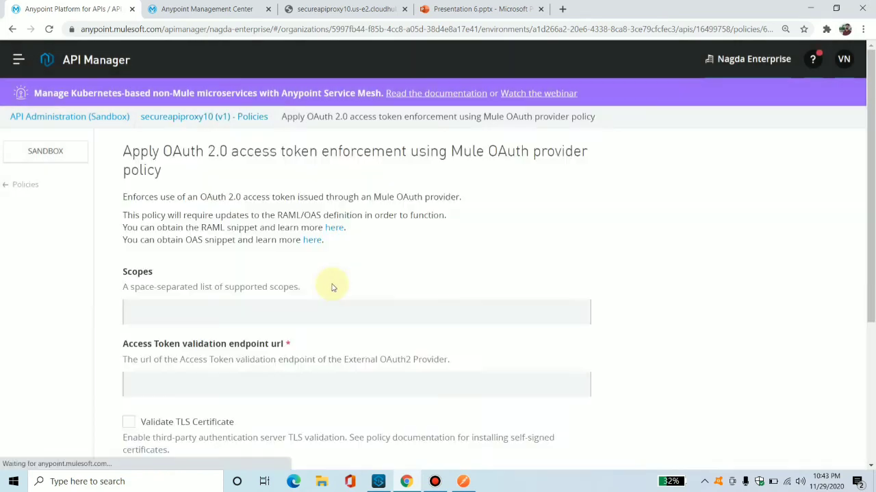
pyautogui.click(156, 318)
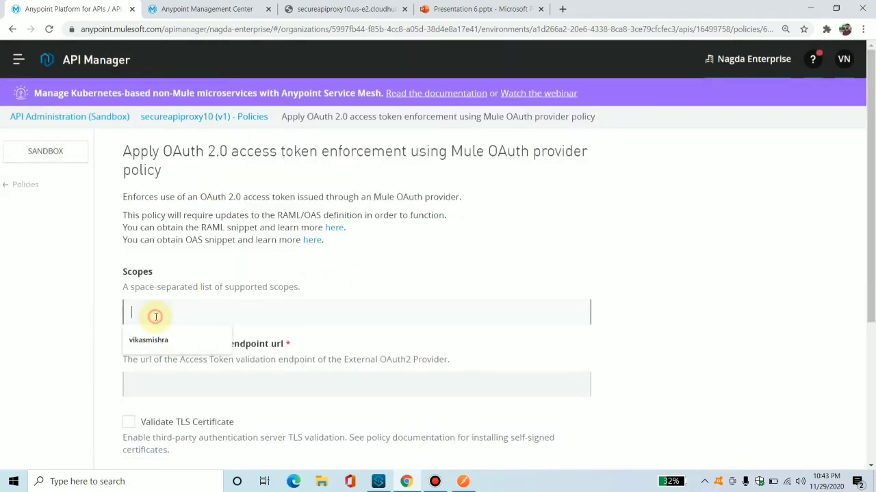
pyautogui.click(649, 291)
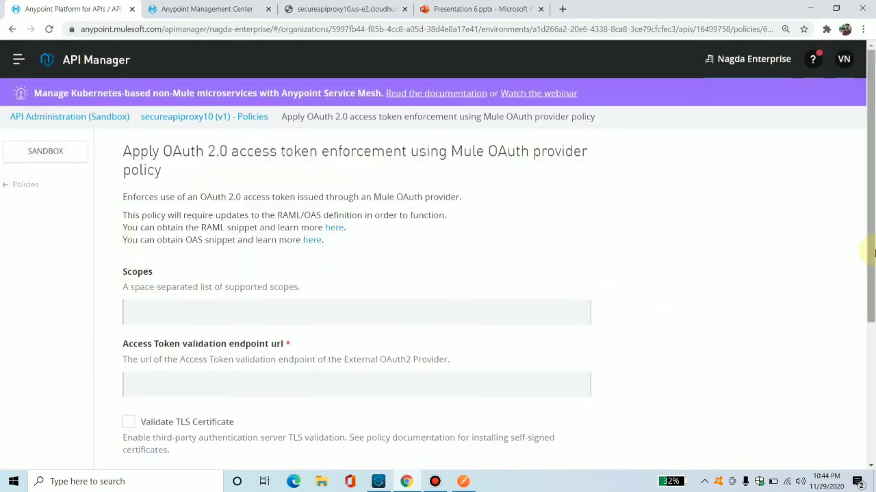
pyautogui.scroll(-2, 249, 219)
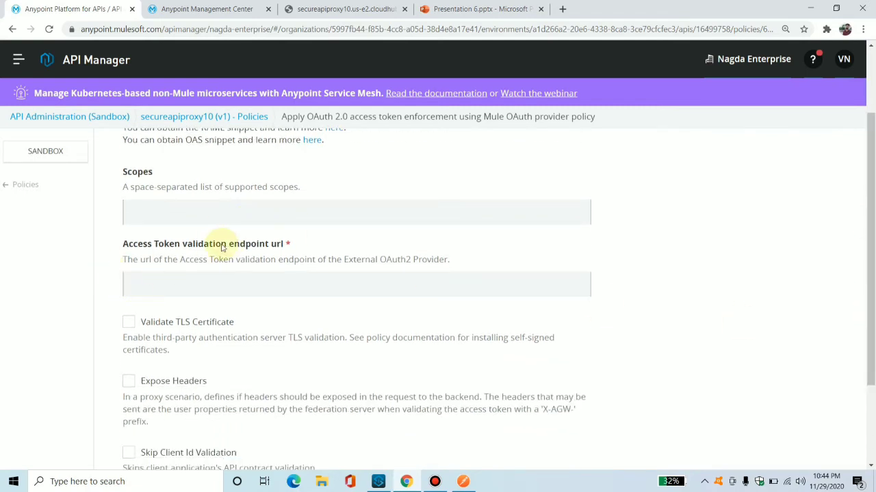
pyautogui.moveTo(307, 244); pyautogui.dragTo(125, 249)
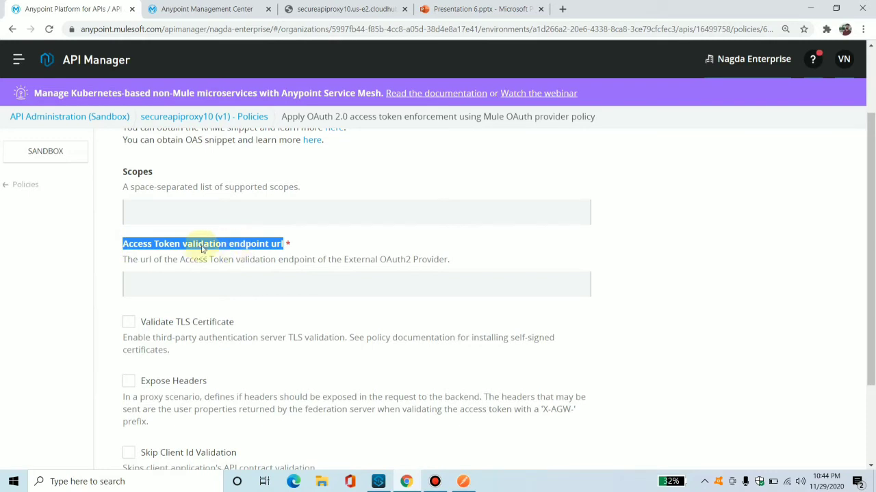
pyautogui.click(245, 248)
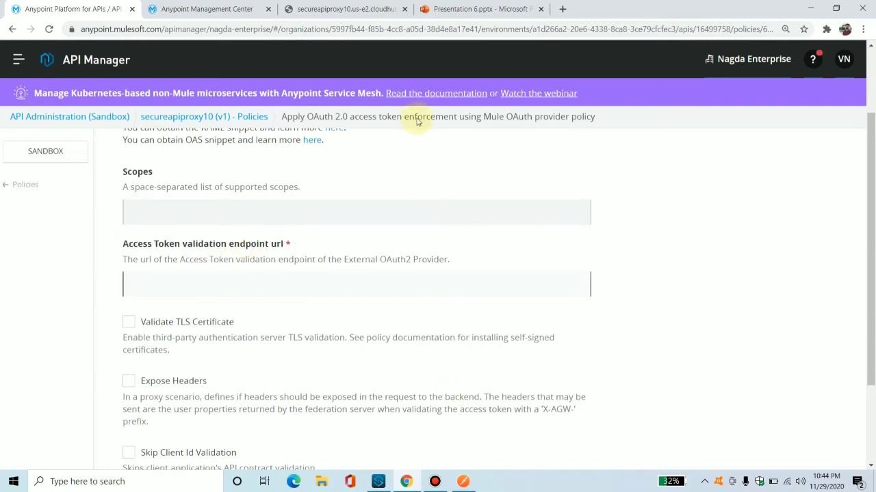
# Copy the validate endpoint URL from the Endpoint slide of the presentation and return to the policy form.
pyautogui.click(446, 7)
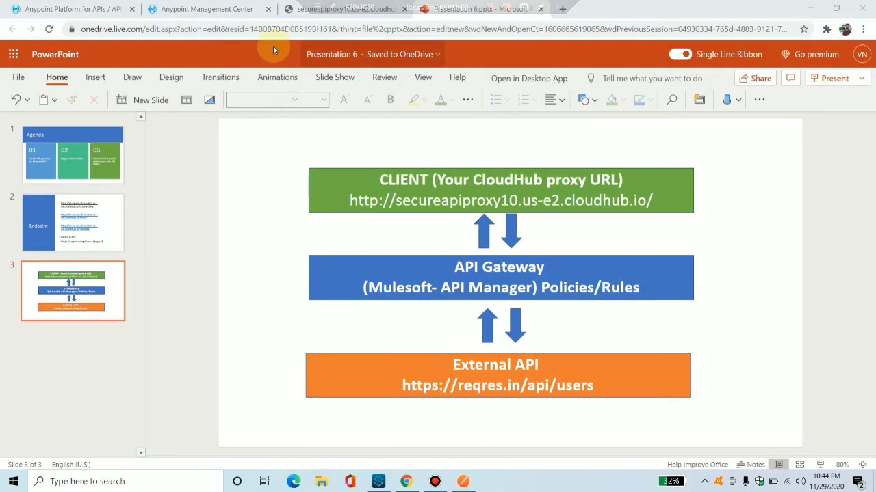
pyautogui.click(78, 217)
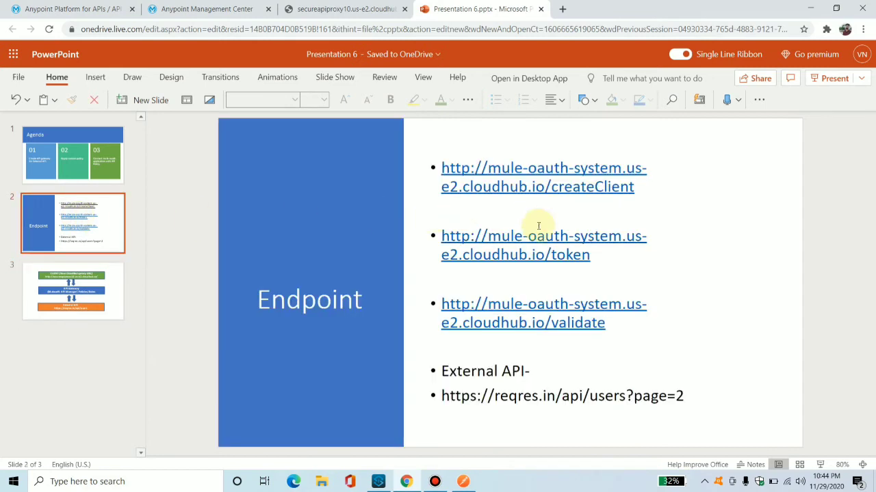
pyautogui.moveTo(591, 256); pyautogui.dragTo(433, 235)
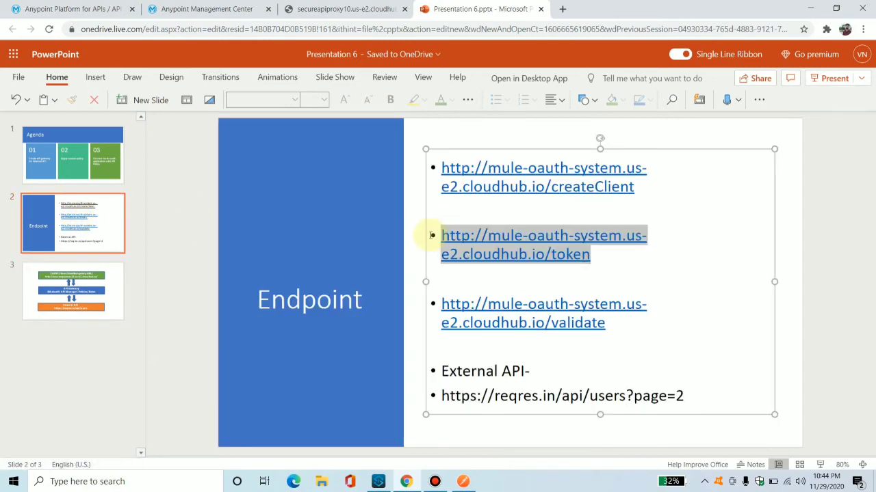
pyautogui.moveTo(613, 332); pyautogui.dragTo(445, 292)
pyautogui.hotkey('ctrl', 'c')
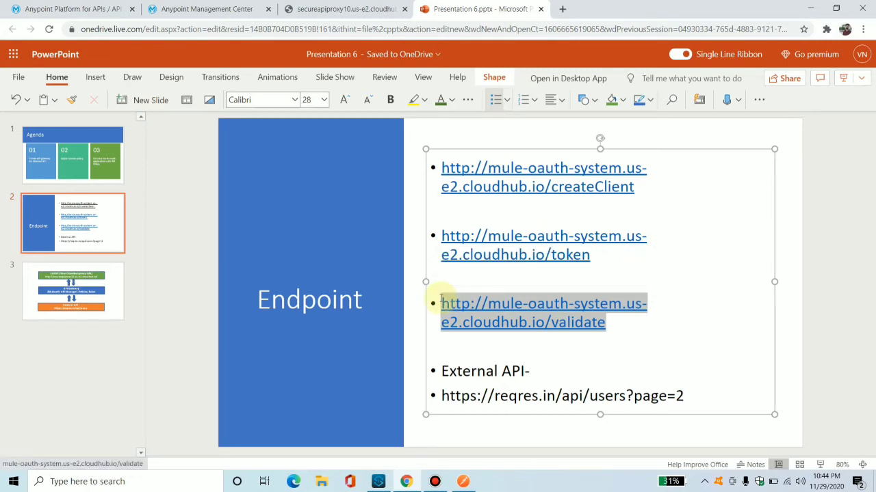
pyautogui.click(107, 6)
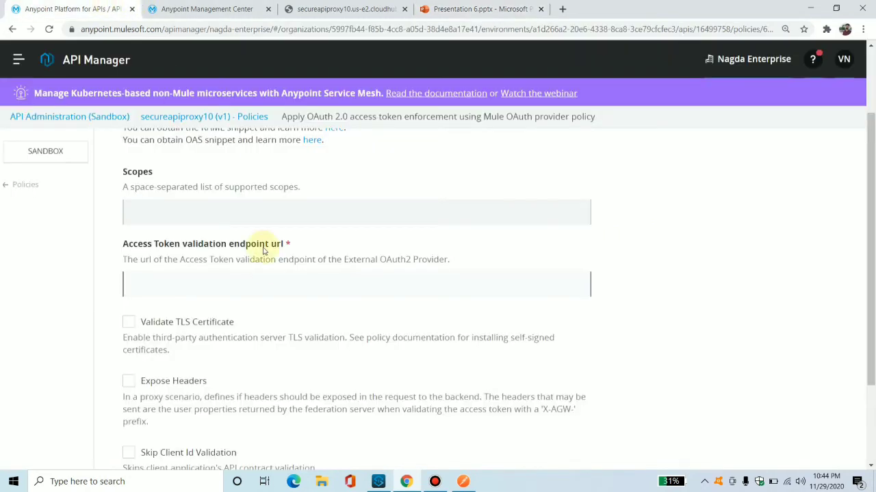
pyautogui.hotkey('ctrl', 'v')
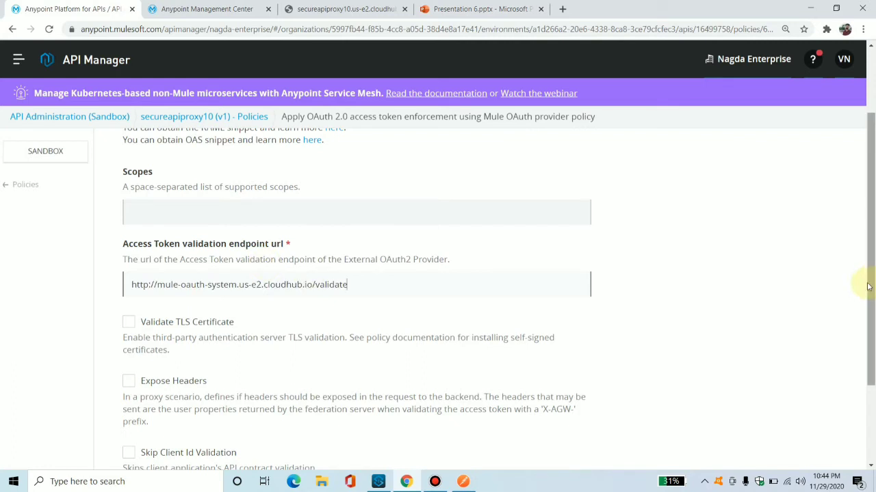
pyautogui.moveTo(874, 281); pyautogui.dragTo(868, 352)
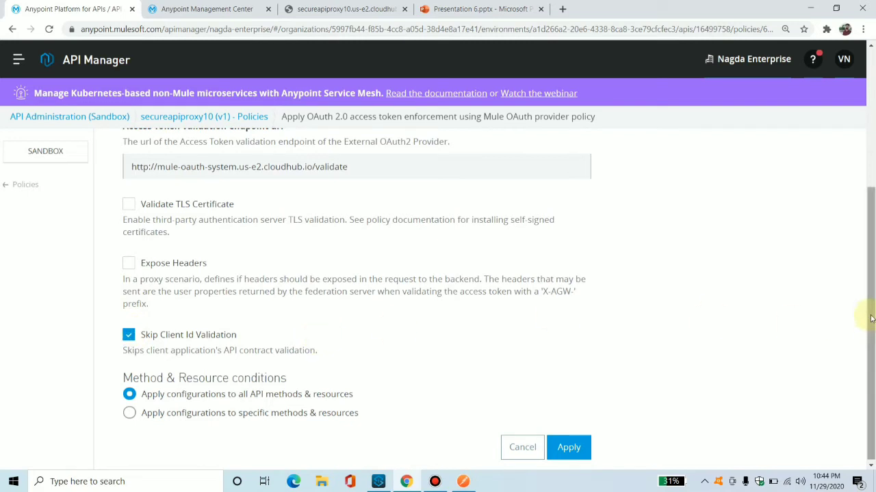
pyautogui.moveTo(871, 319); pyautogui.dragTo(871, 331)
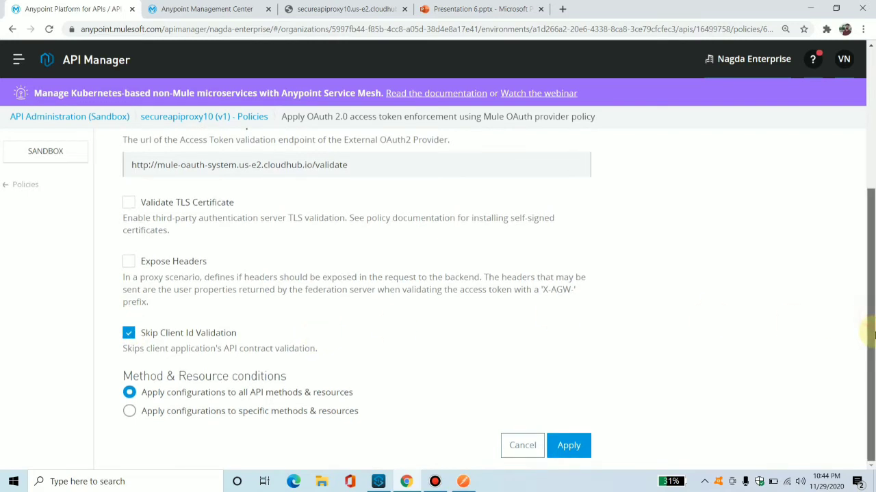
pyautogui.click(578, 448)
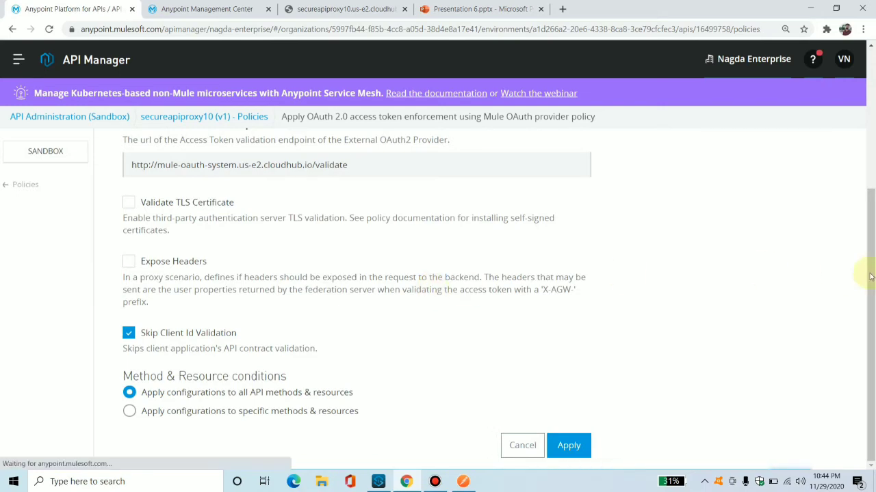
# Resend the GET request to the secureapiproxy10 proxy URL in Postman several times.
pyautogui.click(464, 481)
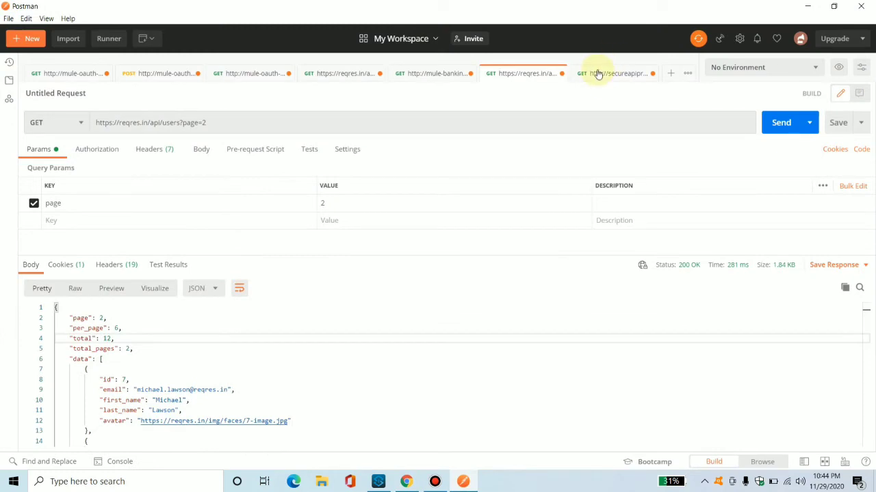
pyautogui.click(598, 74)
pyautogui.click(782, 124)
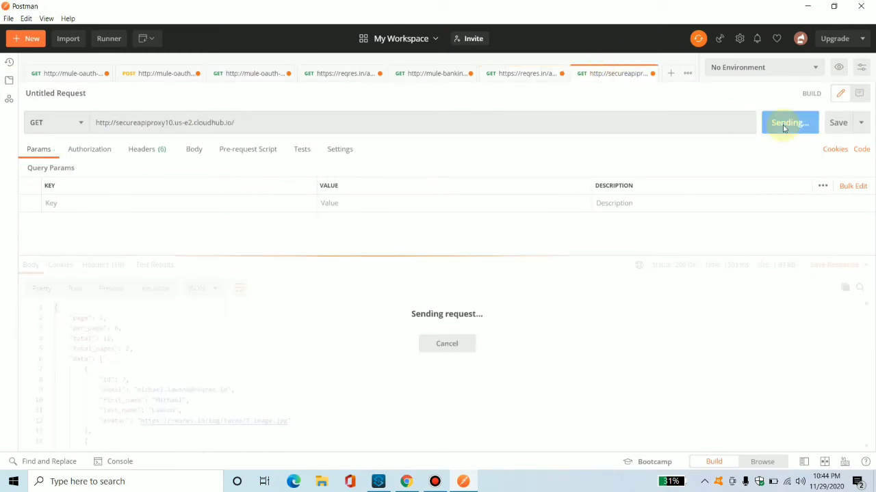
pyautogui.click(782, 125)
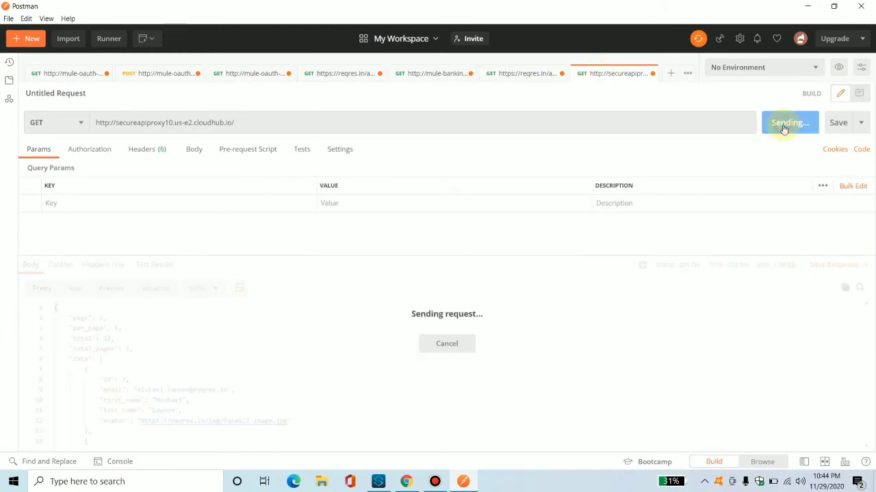
pyautogui.click(782, 126)
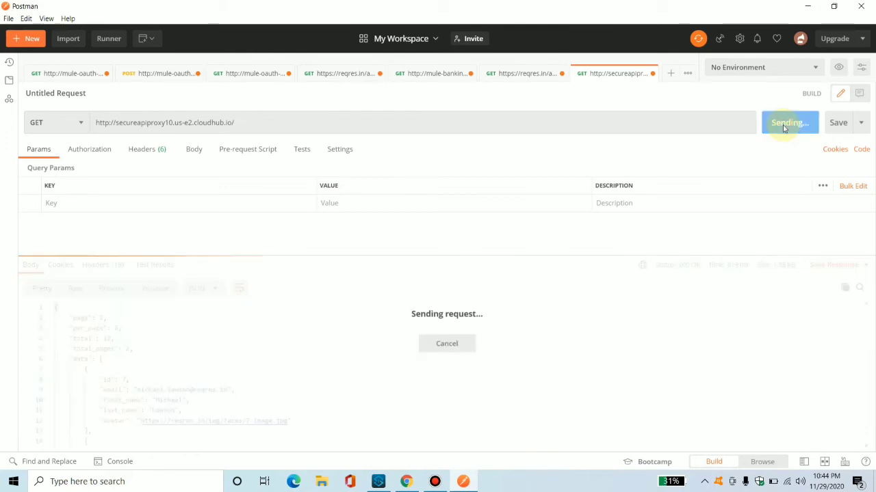
pyautogui.click(783, 126)
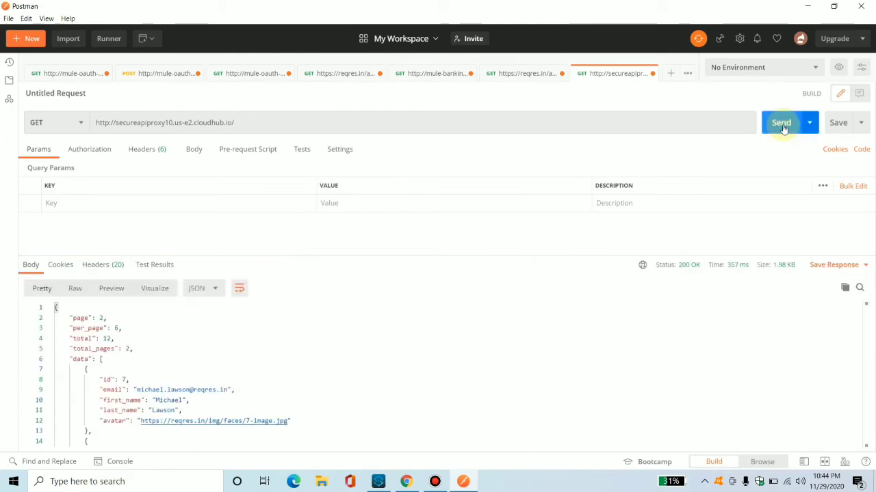
pyautogui.click(783, 126)
pyautogui.click(783, 126)
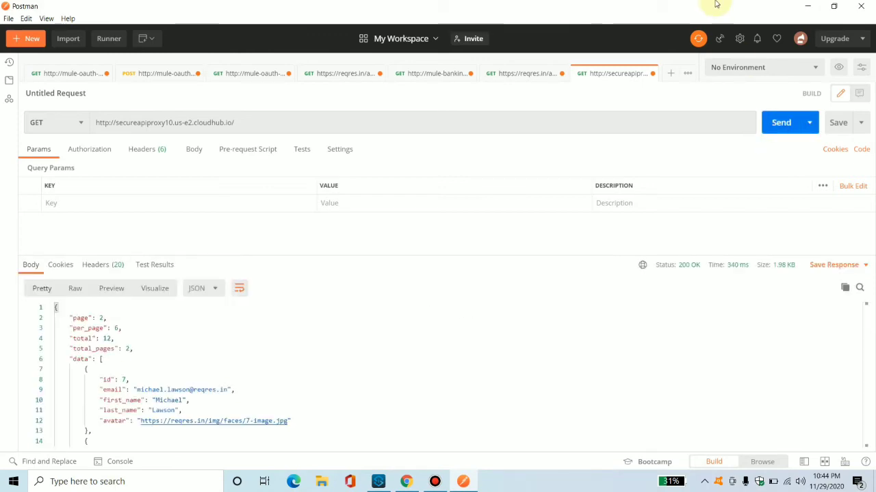
pyautogui.moveTo(714, 3); pyautogui.dragTo(678, 1)
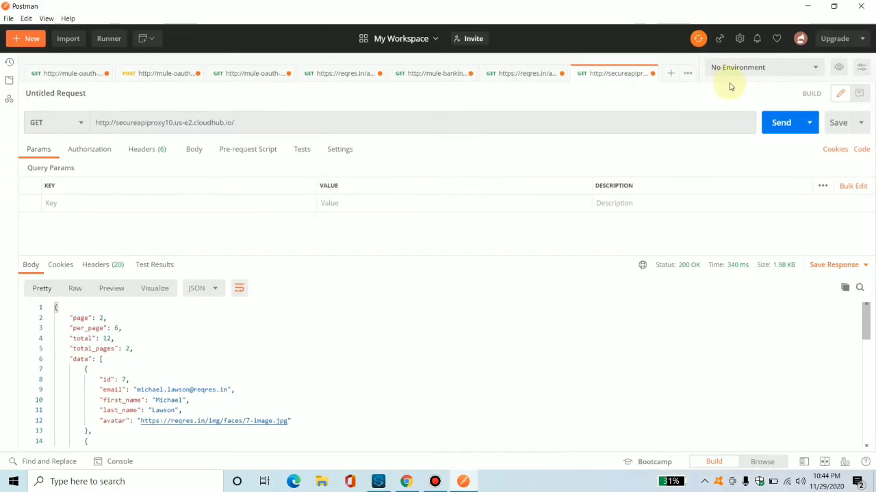
pyautogui.click(778, 122)
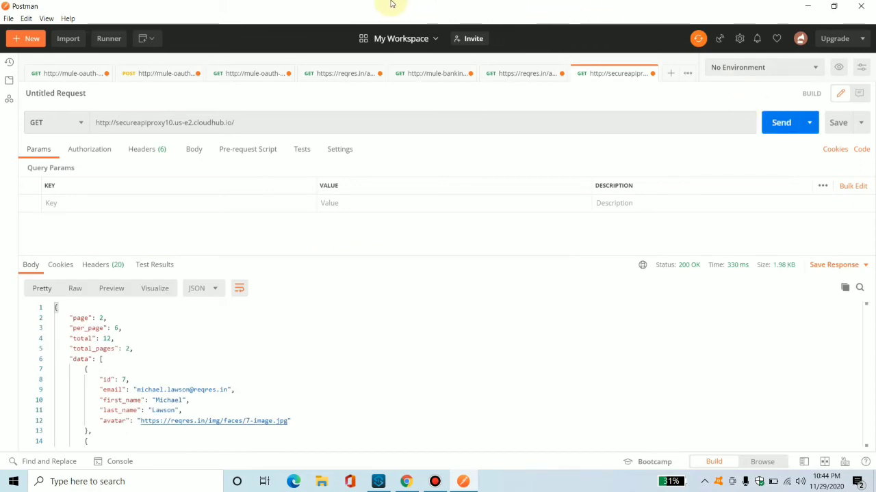
# Expand the applied OAuth 2.0 policy in the API level policies list to review its methods and resources, then return to Postman.
pyautogui.moveTo(516, 4); pyautogui.dragTo(657, 59)
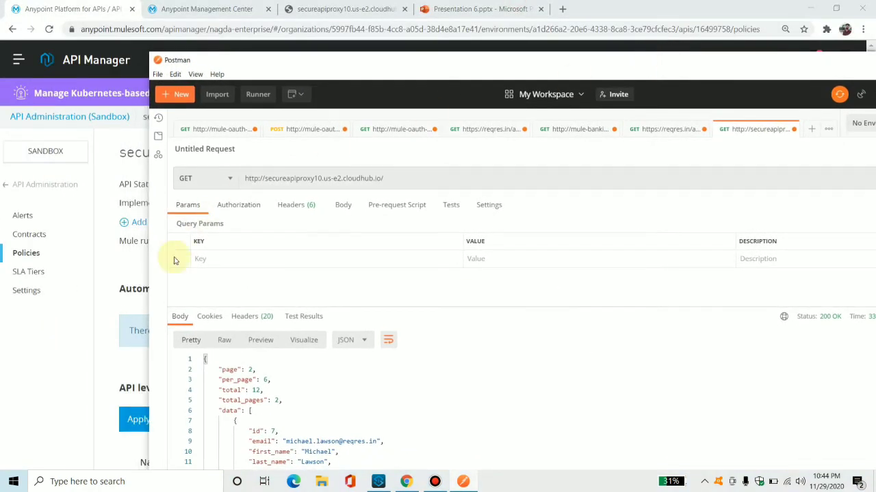
pyautogui.click(105, 329)
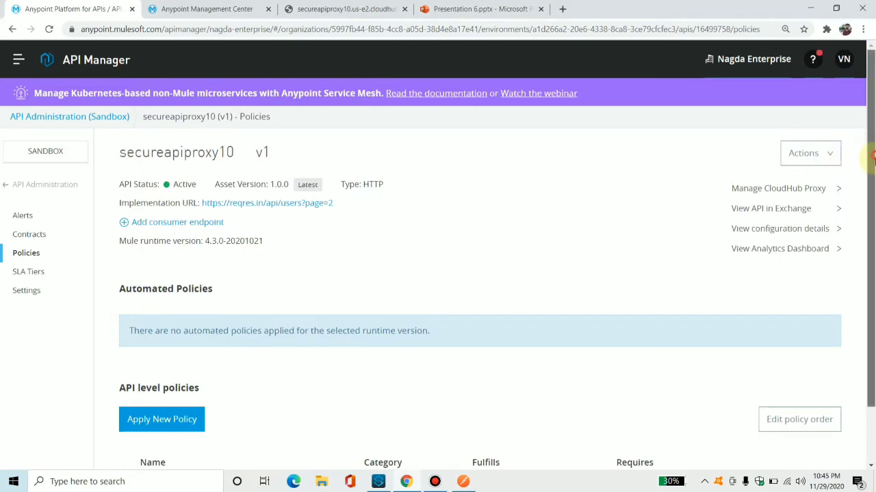
pyautogui.scroll(-2, 872, 334)
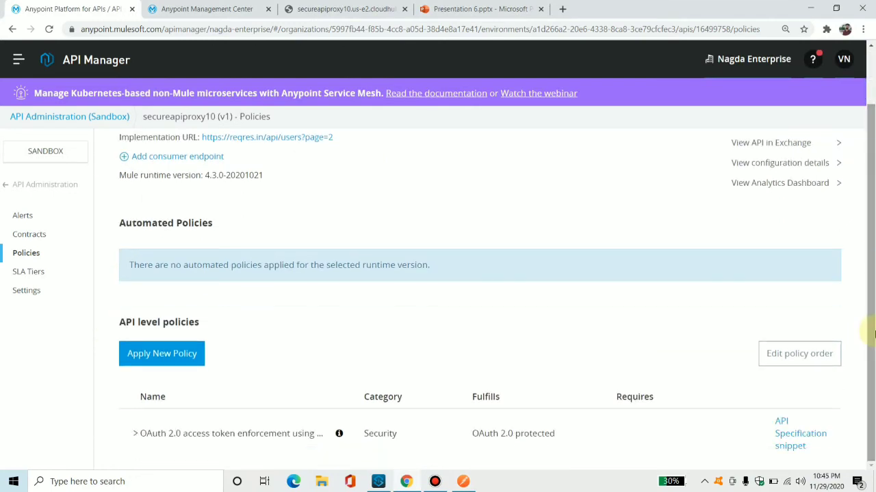
pyautogui.click(138, 437)
pyautogui.scroll(-1, 870, 387)
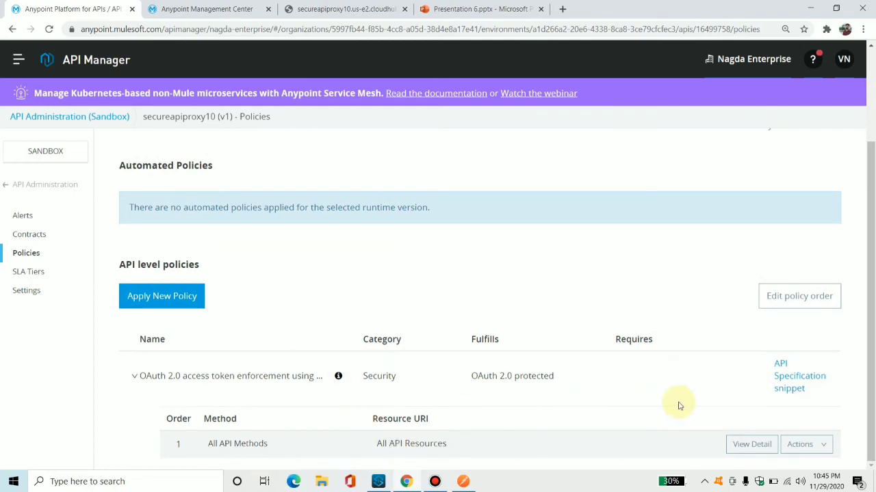
pyautogui.click(461, 479)
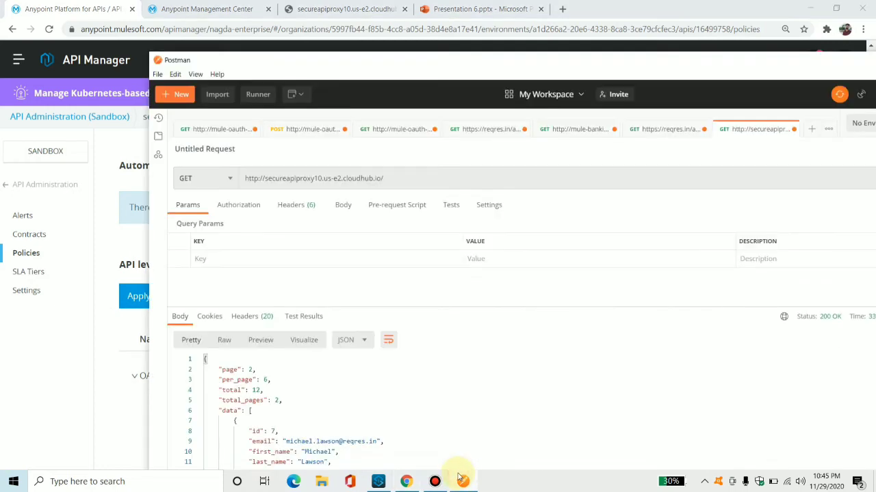
pyautogui.doubleClick(748, 63)
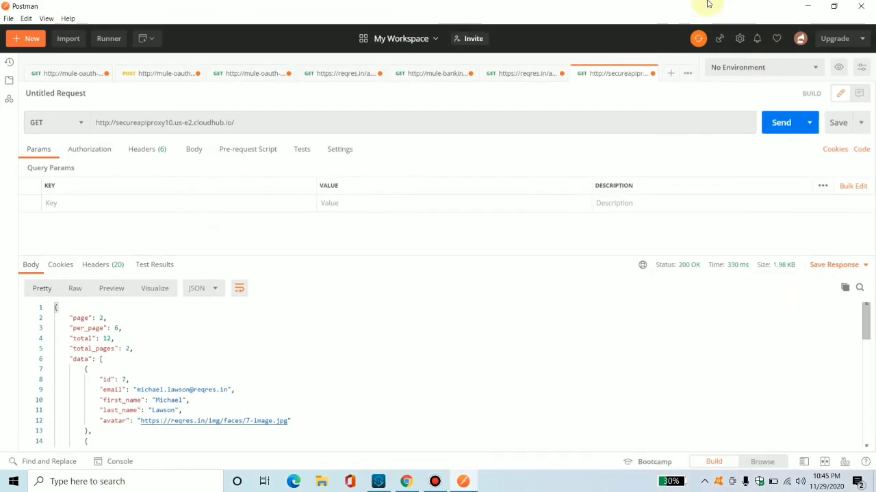
# Resend the GET request to the secured proxy URL and highlight the returned error message.
pyautogui.click(777, 121)
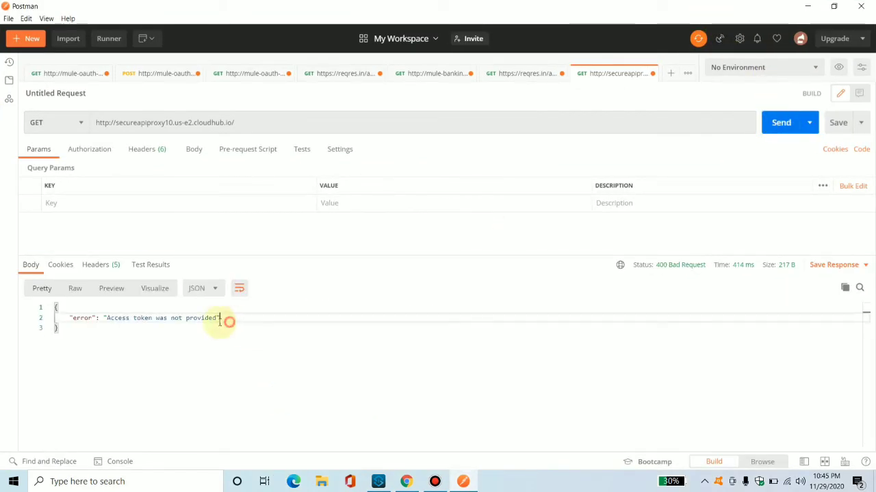
pyautogui.moveTo(220, 318); pyautogui.dragTo(73, 318)
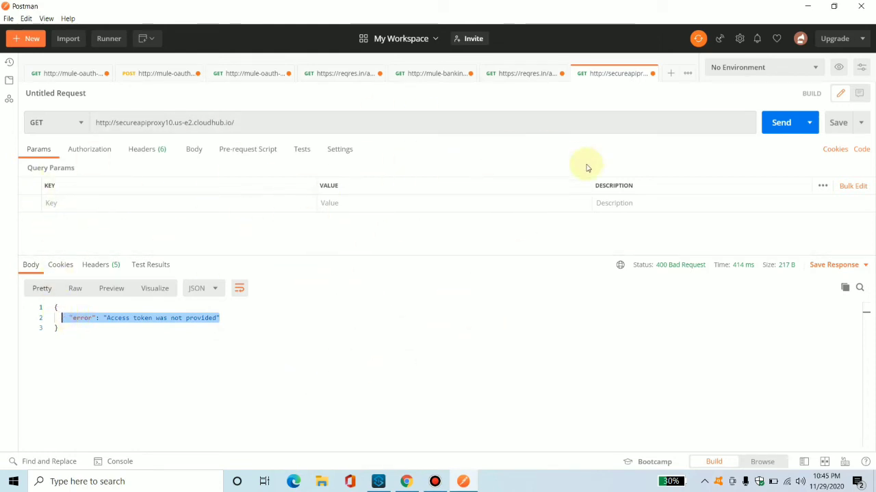
pyautogui.click(472, 328)
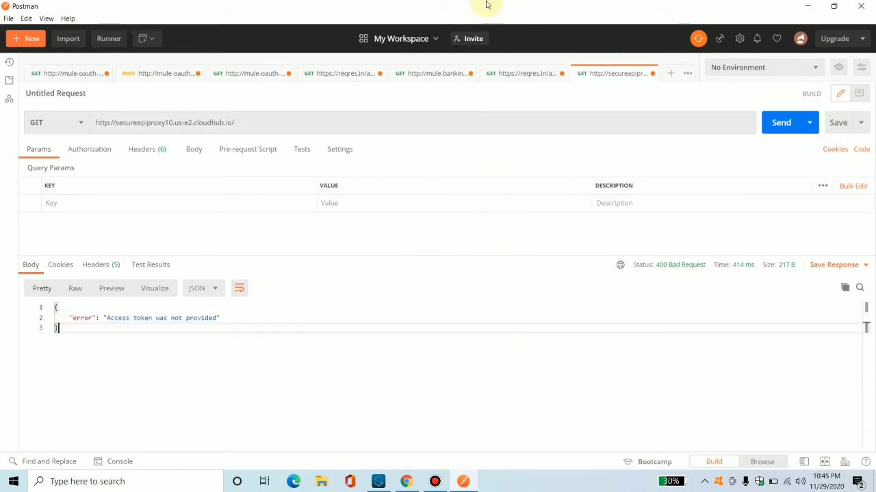
# Open the createClient request and copy the createClient endpoint URL from the Endpoint slide of the presentation.
pyautogui.click(68, 76)
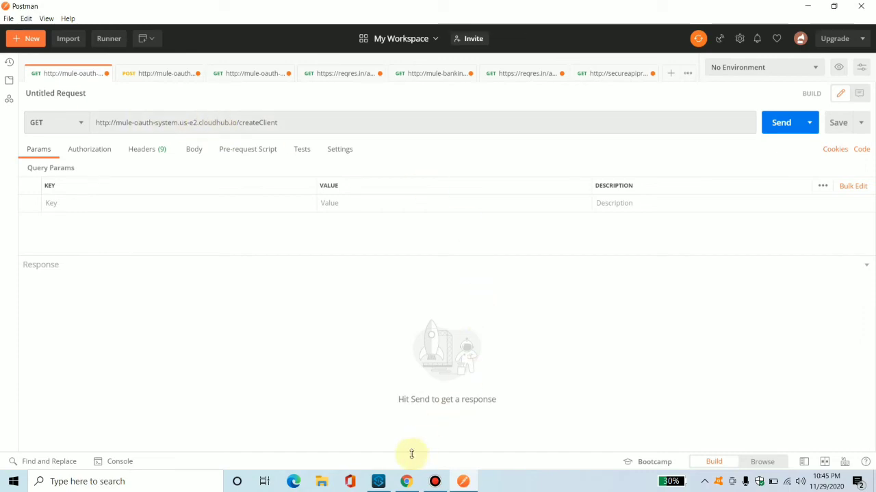
pyautogui.click(378, 481)
pyautogui.click(463, 482)
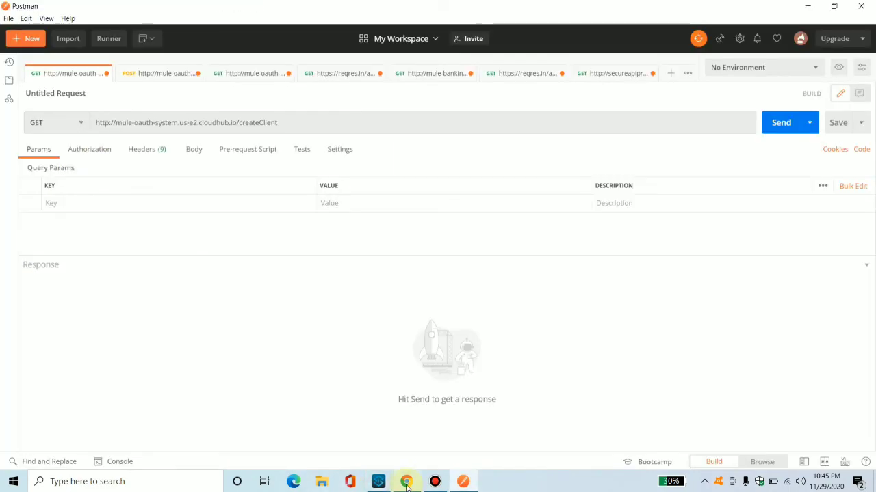
pyautogui.click(406, 482)
pyautogui.click(429, 7)
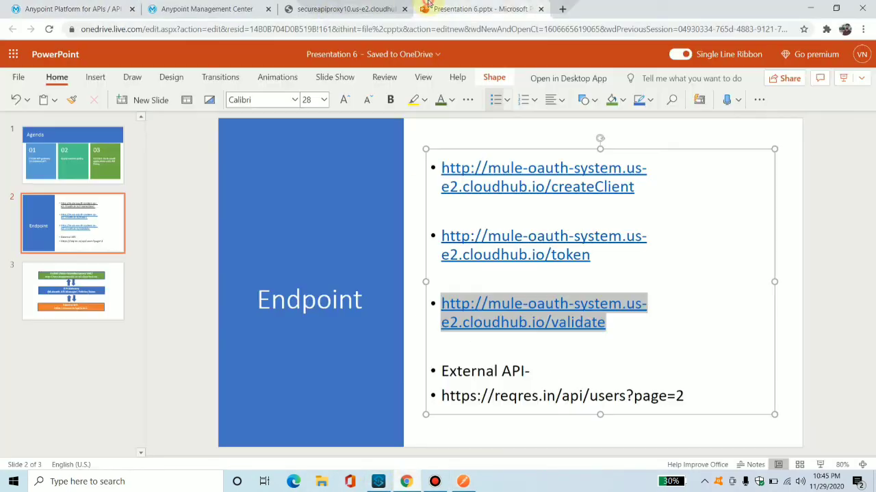
pyautogui.moveTo(641, 183); pyautogui.dragTo(442, 174)
pyautogui.hotkey('ctrl', 'c')
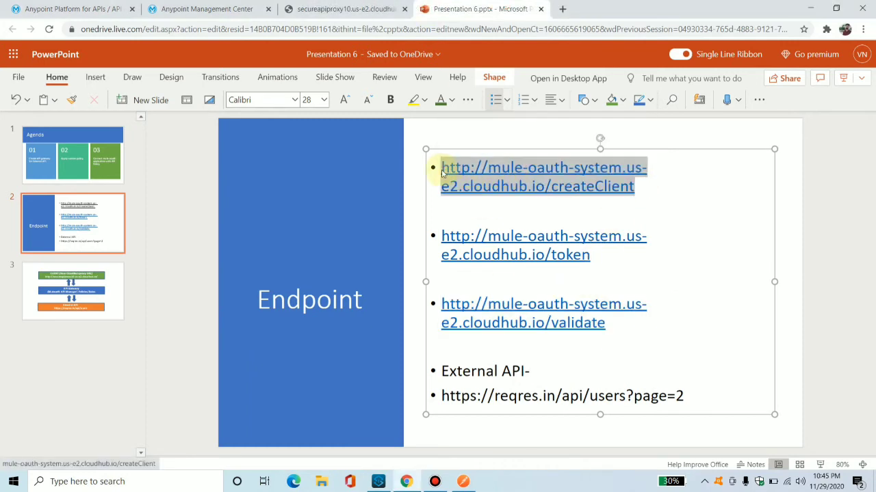
pyautogui.click(810, 9)
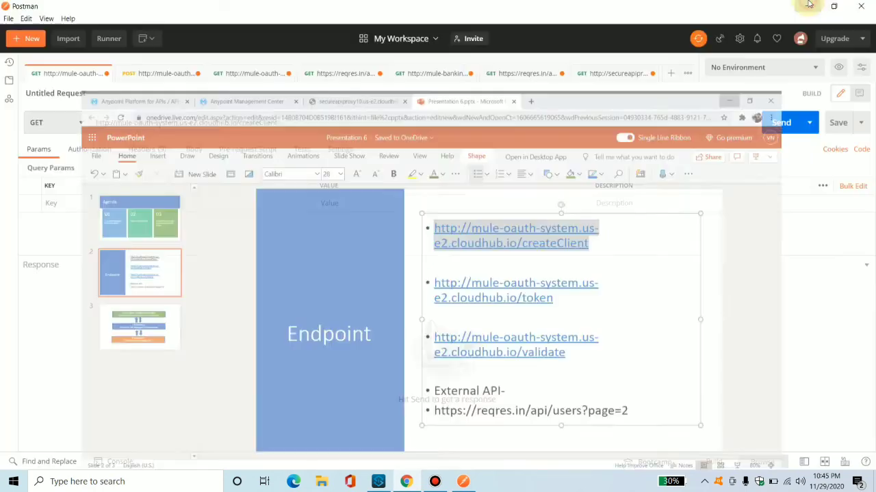
# Replace the createClient request's URL with the copied createClient endpoint.
pyautogui.click(212, 123)
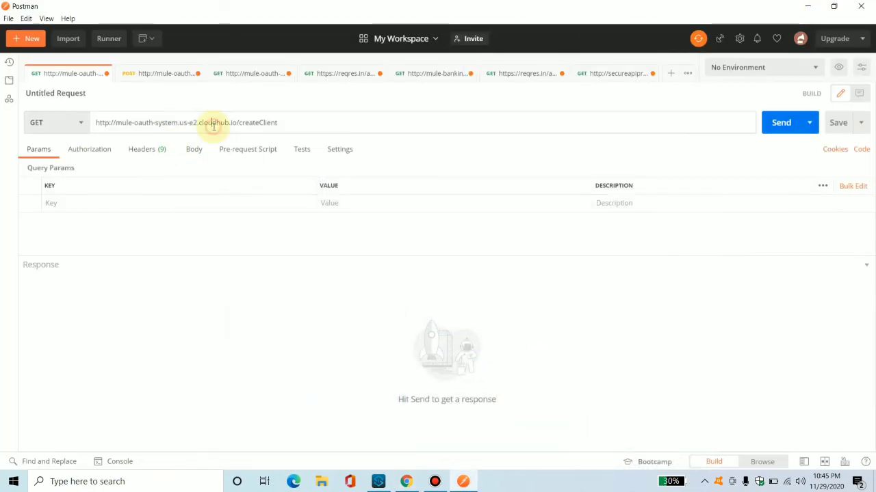
pyautogui.hotkey('ctrl', 'a')
pyautogui.hotkey('ctrl', 'v')
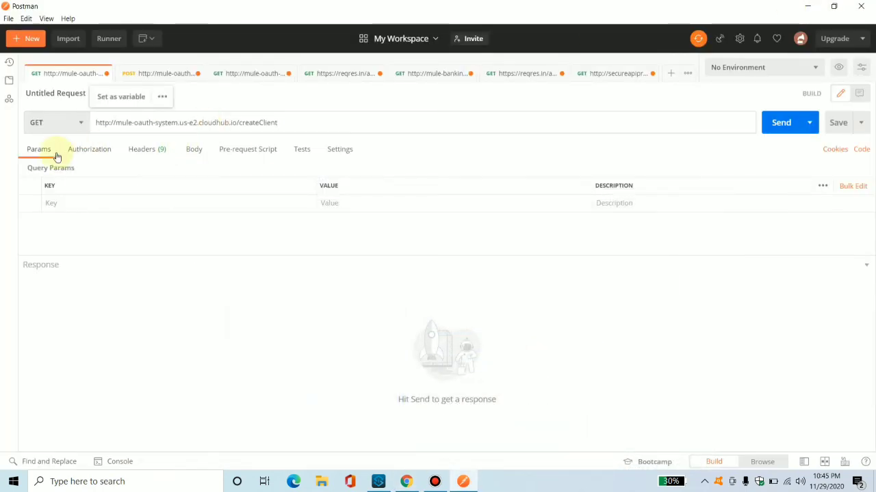
# Enter a new client ID in the client_id header and send the createClient request.
pyautogui.click(158, 152)
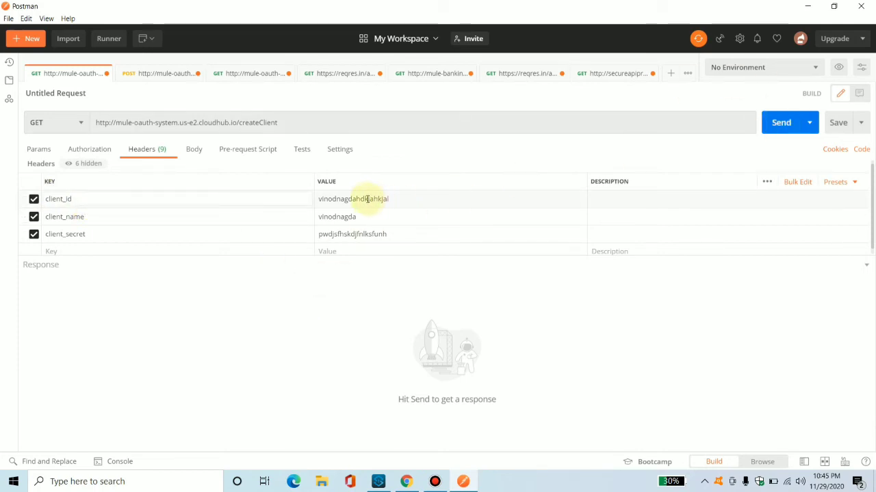
pyautogui.write('vino')
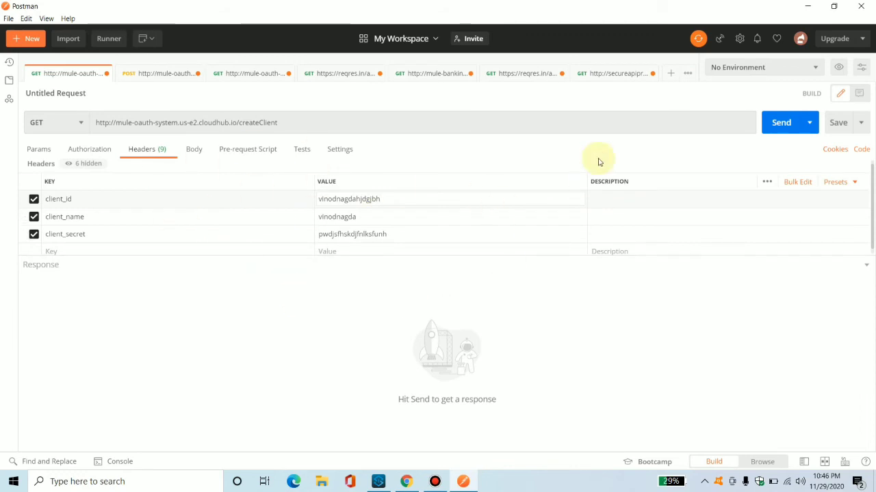
pyautogui.click(778, 125)
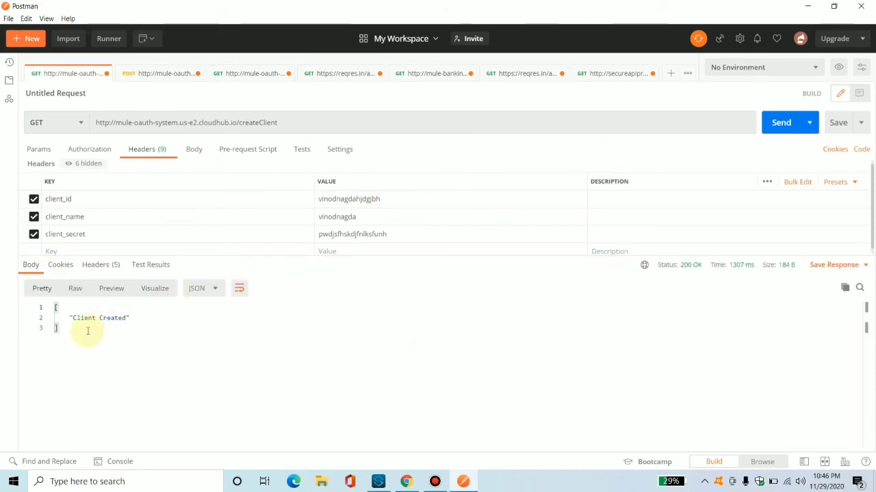
# Highlight the createClient response and send the same request again.
pyautogui.moveTo(74, 332); pyautogui.dragTo(55, 319)
pyautogui.moveTo(96, 344); pyautogui.dragTo(34, 280)
pyautogui.click(230, 380)
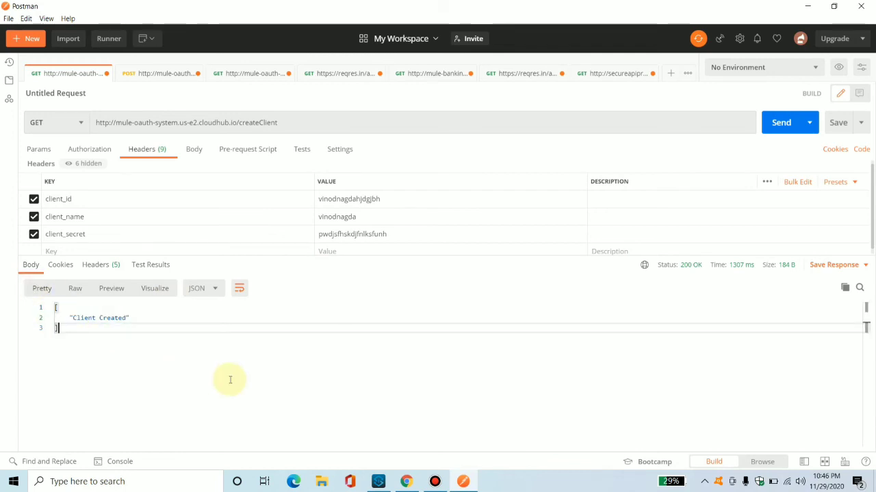
pyautogui.click(781, 122)
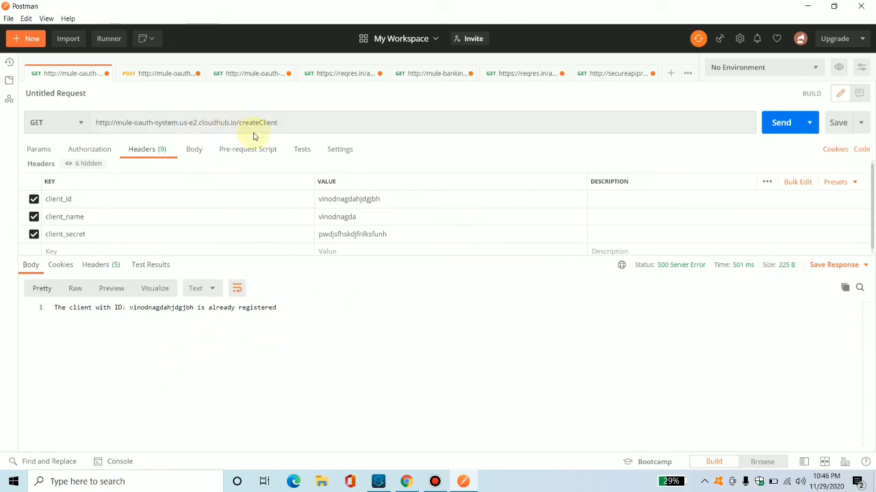
# Open the POST token request's headers and copy the token endpoint URL from the presentation slide.
pyautogui.click(169, 79)
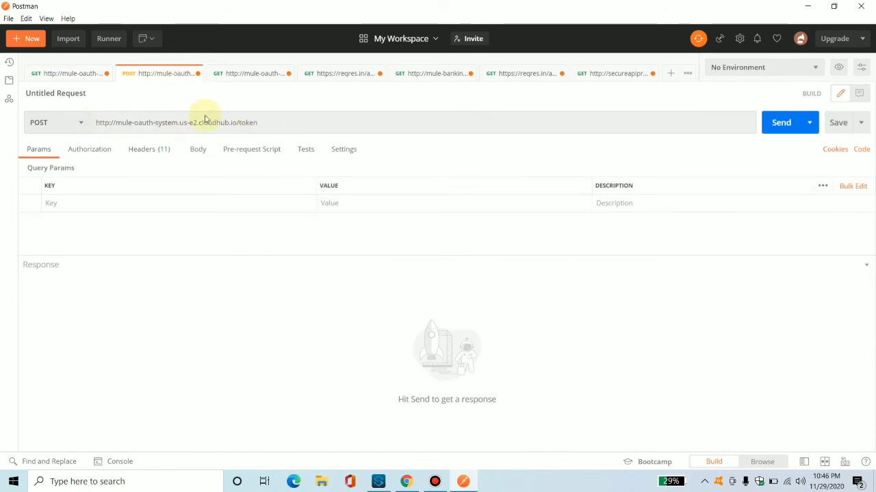
pyautogui.click(145, 153)
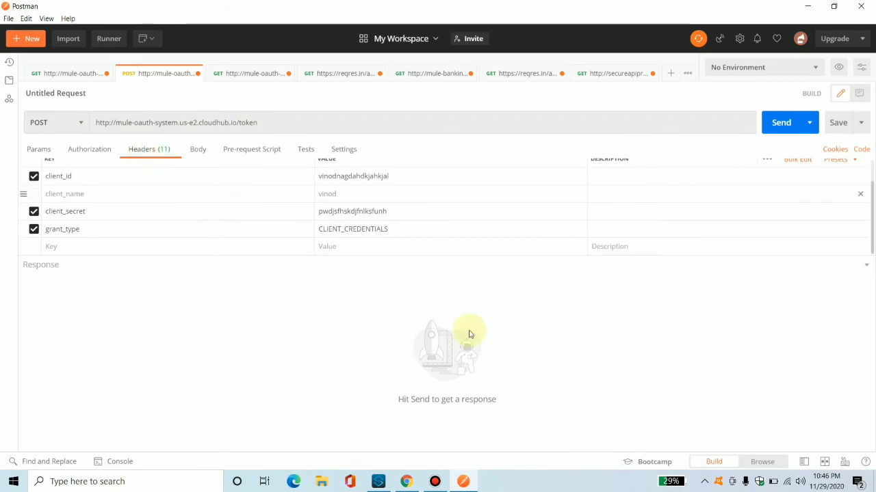
pyautogui.click(405, 482)
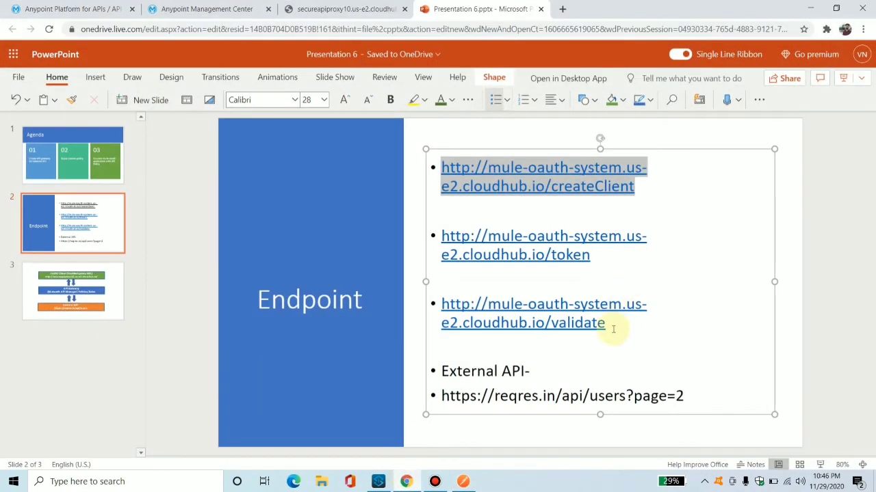
pyautogui.click(598, 261)
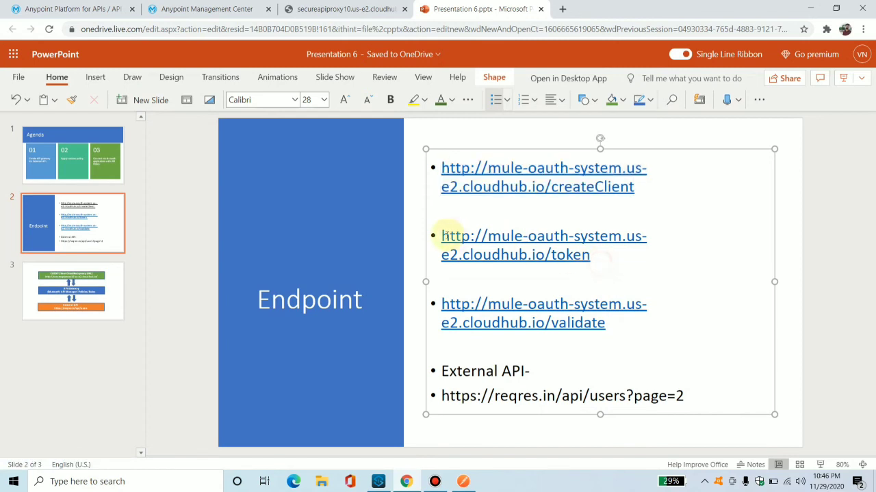
pyautogui.moveTo(625, 260); pyautogui.dragTo(426, 237)
pyautogui.hotkey('ctrl', 'c')
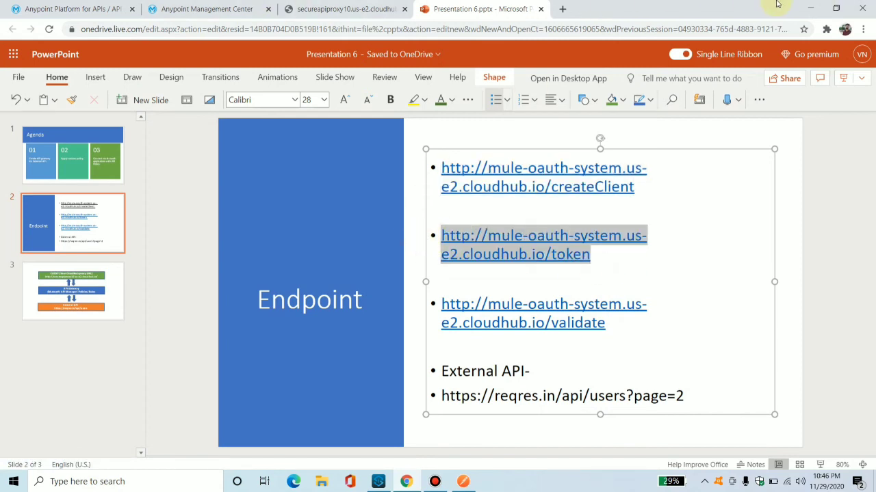
pyautogui.click(809, 5)
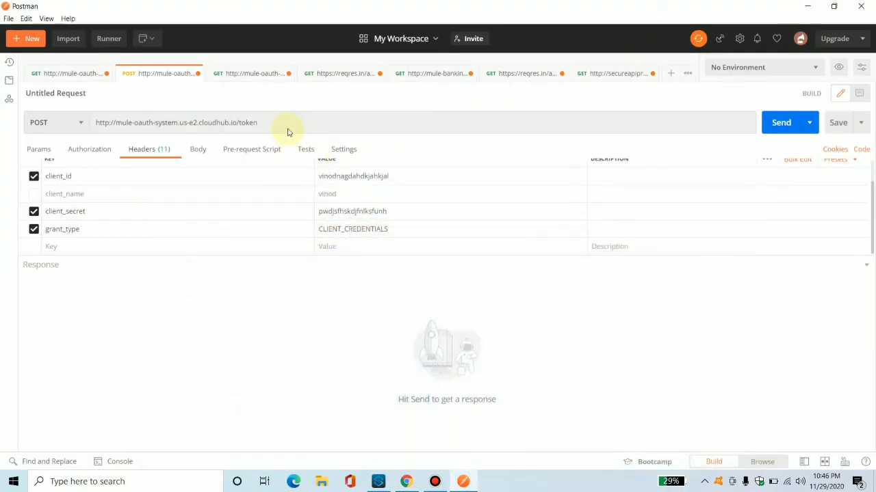
# Paste the token endpoint into the POST request's URL, review its headers, and send it to get an access token.
pyautogui.click(278, 124)
pyautogui.hotkey('ctrl', 'a')
pyautogui.hotkey('ctrl', 'v')
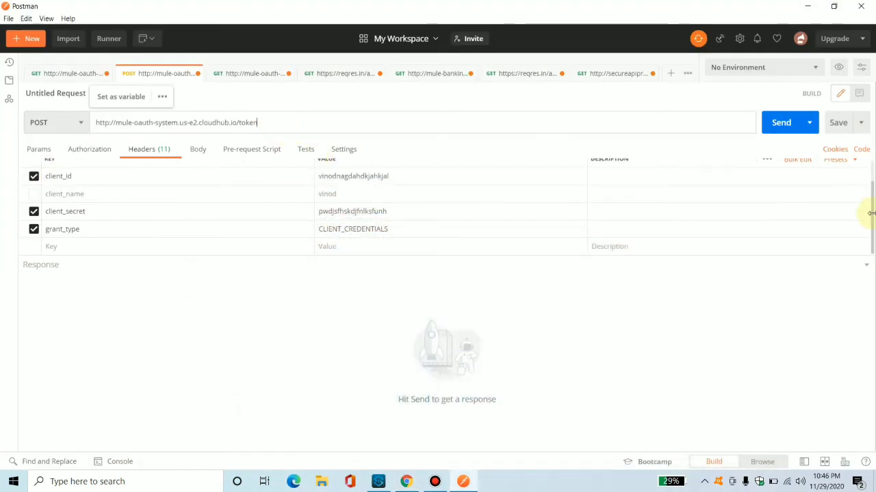
pyautogui.moveTo(869, 192); pyautogui.dragTo(868, 171)
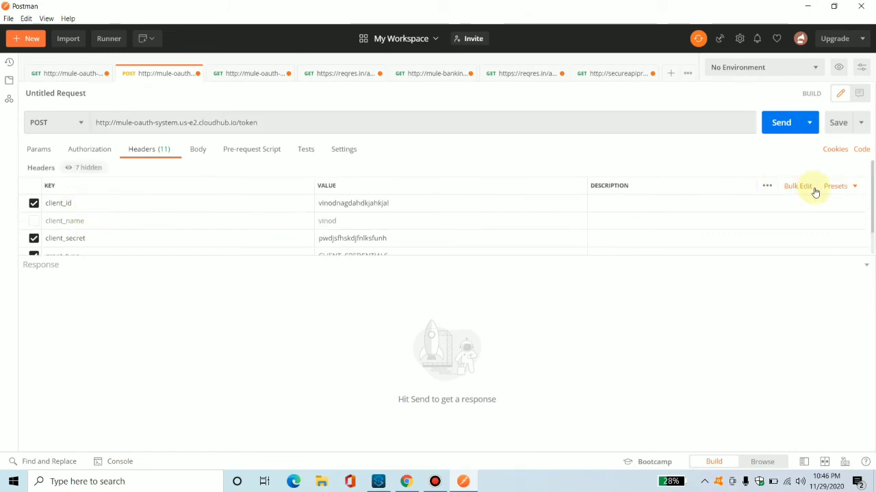
pyautogui.moveTo(870, 224); pyautogui.dragTo(868, 245)
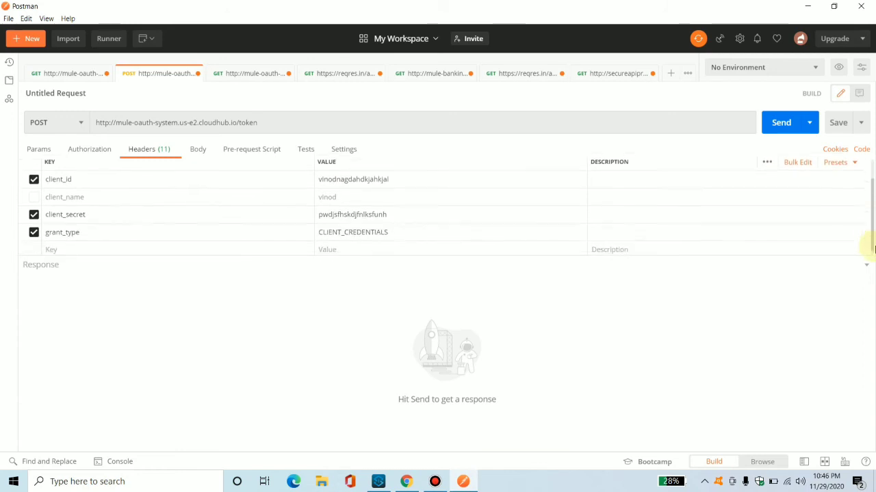
pyautogui.moveTo(407, 226); pyautogui.dragTo(335, 224)
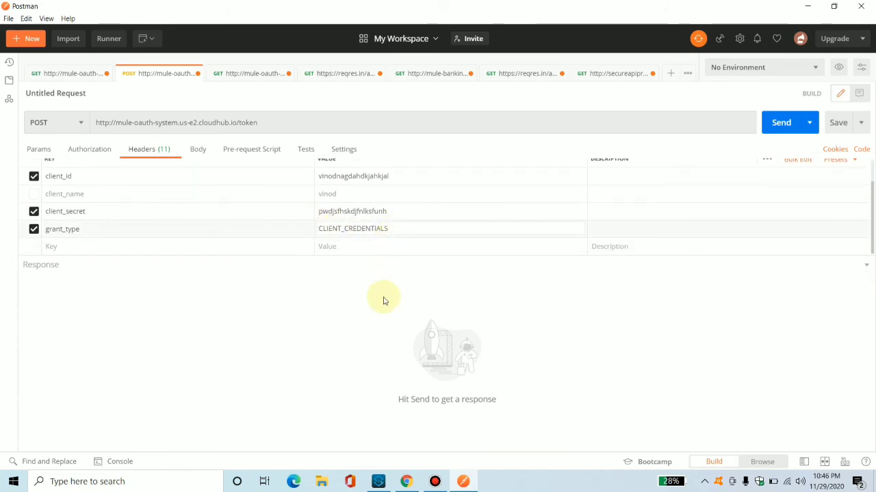
pyautogui.click(766, 132)
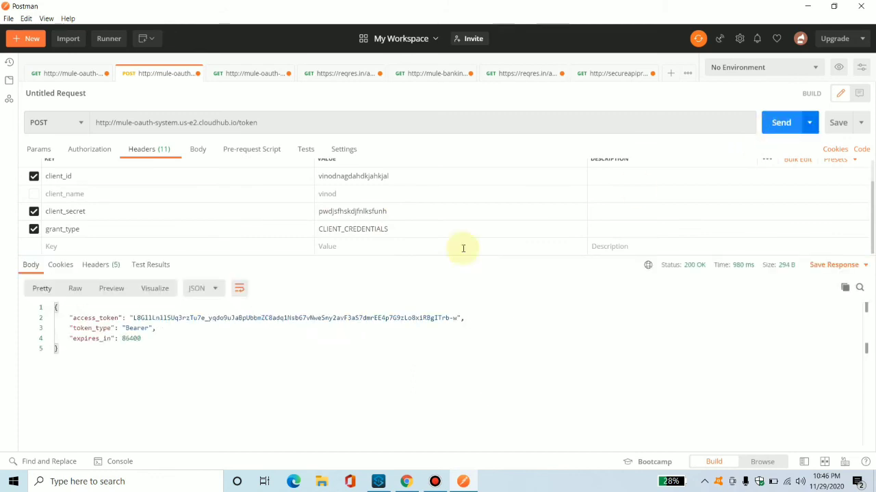
# Copy the returned access token and paste it after Bearer in the validate request's Authorization header.
pyautogui.moveTo(69, 319); pyautogui.dragTo(458, 319)
pyautogui.click(145, 351)
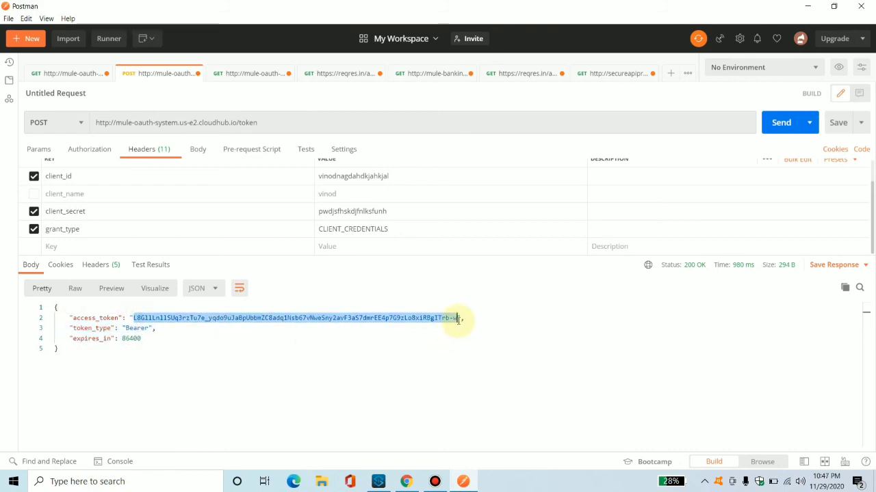
pyautogui.click(264, 74)
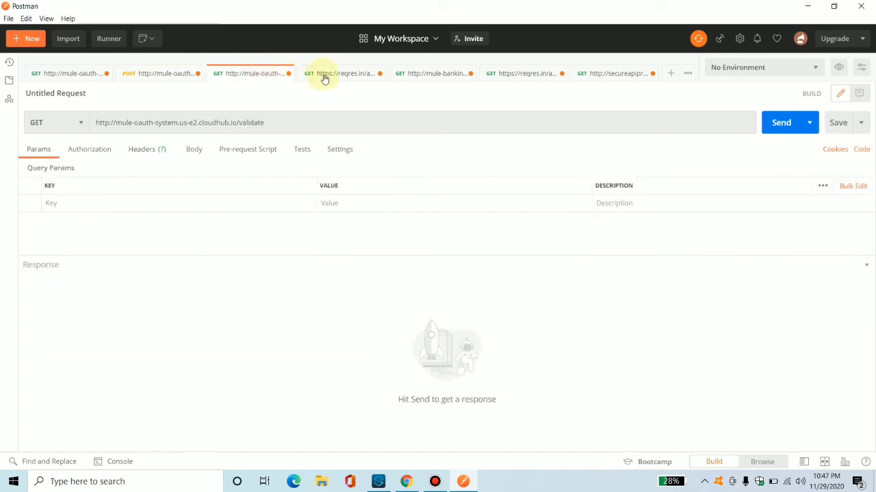
pyautogui.click(145, 150)
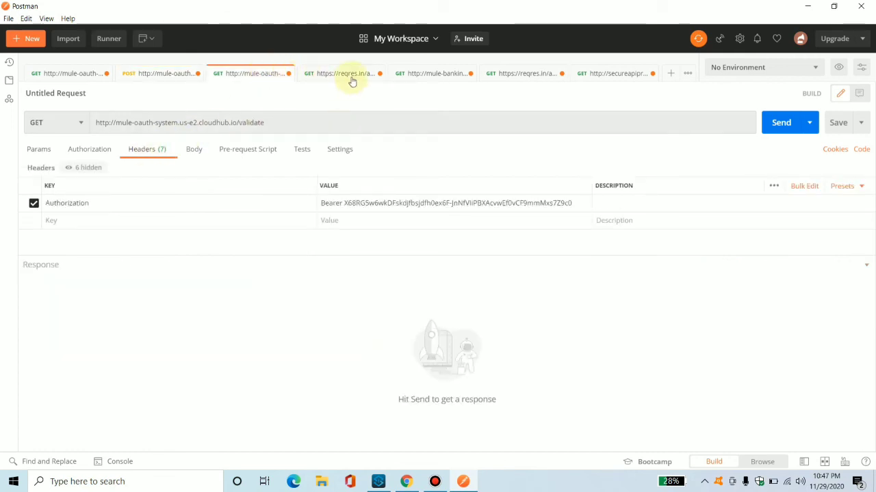
pyautogui.click(347, 206)
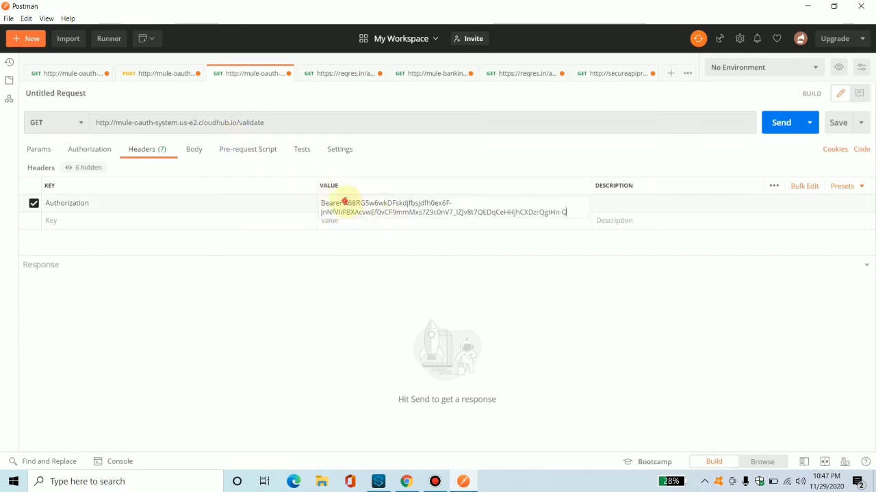
pyautogui.moveTo(344, 203); pyautogui.dragTo(593, 216)
pyautogui.hotkey('ctrl', 'v')
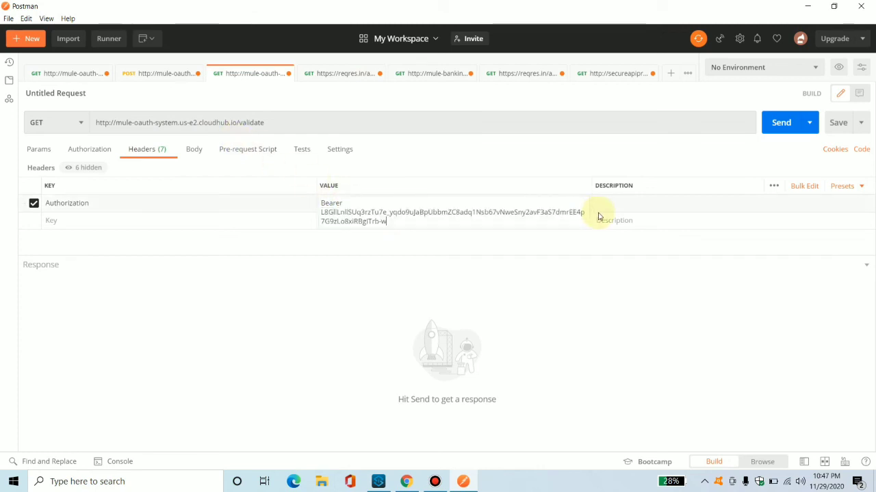
pyautogui.click(362, 382)
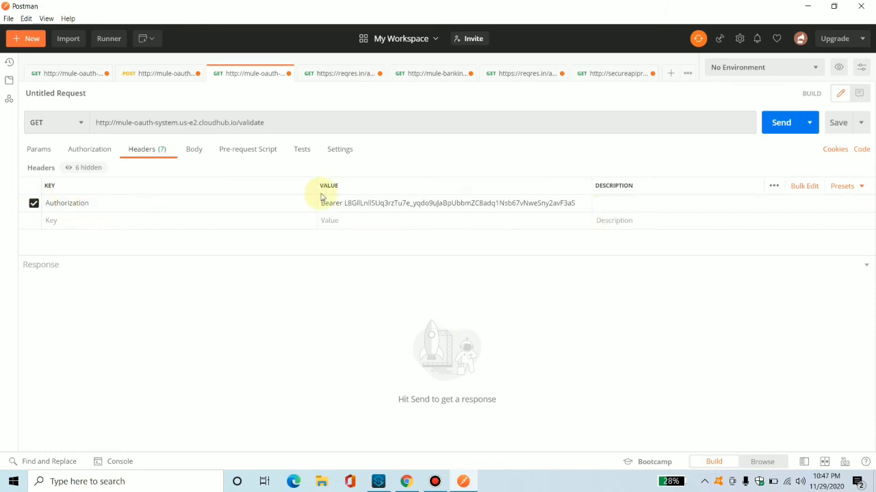
# Send the validate request and highlight its response.
pyautogui.click(775, 129)
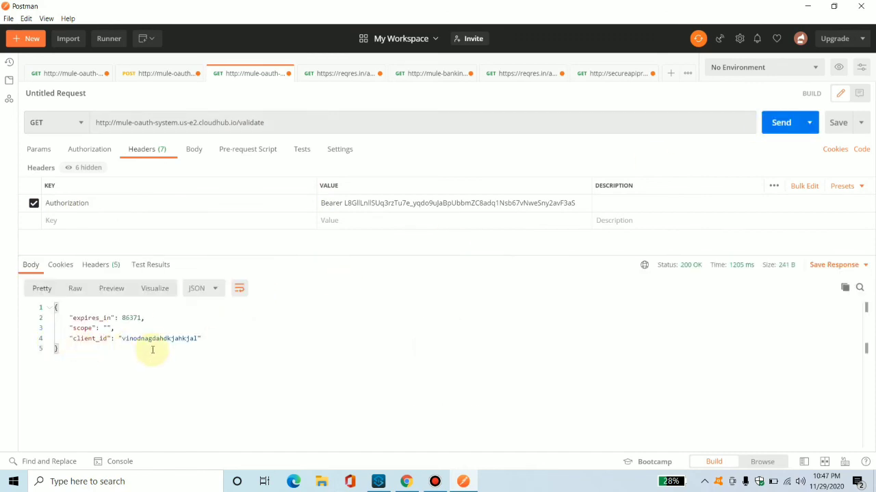
pyautogui.moveTo(150, 352); pyautogui.dragTo(24, 294)
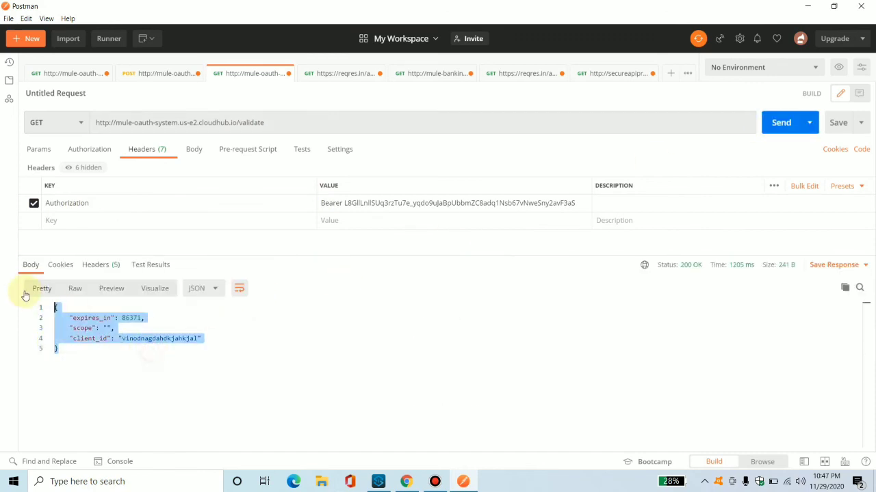
# Copy the Bearer authorization value from the validate request, then send the secureapiproxy10 request without any token.
pyautogui.click(349, 203)
pyautogui.hotkey('ctrl', 'a')
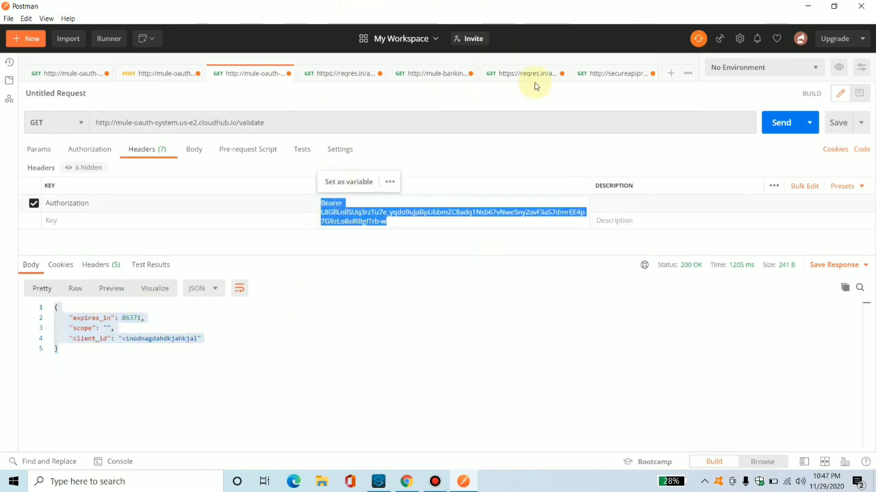
pyautogui.click(598, 74)
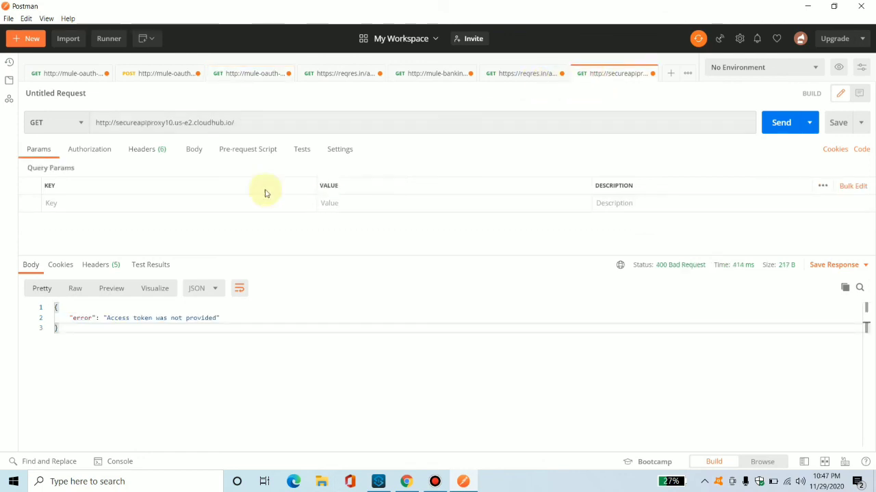
pyautogui.click(787, 122)
# Add an Authorization header to the proxy request, paste the copied Bearer access token as its value, and send it.
pyautogui.click(86, 210)
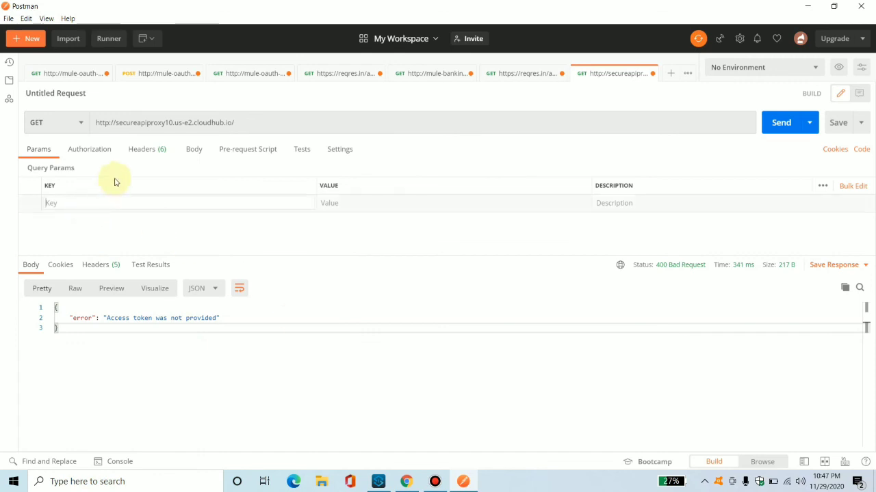
pyautogui.click(140, 151)
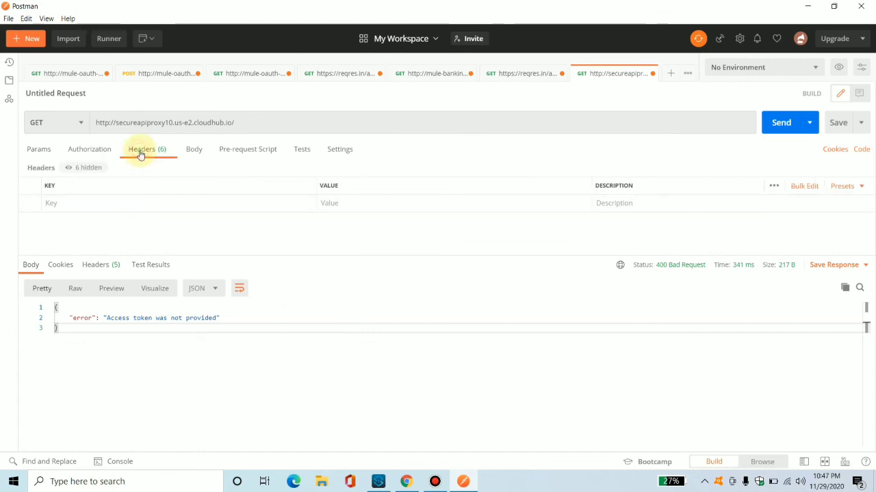
pyautogui.click(91, 202)
pyautogui.write('Au')
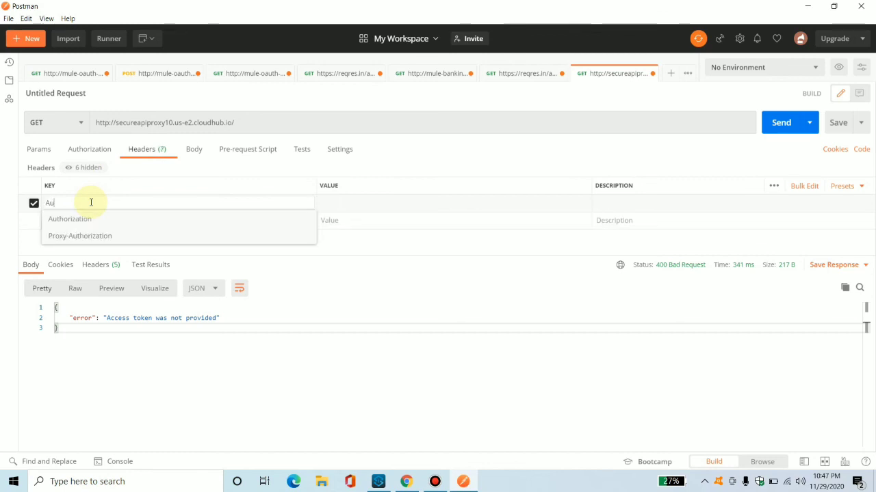
pyautogui.click(77, 218)
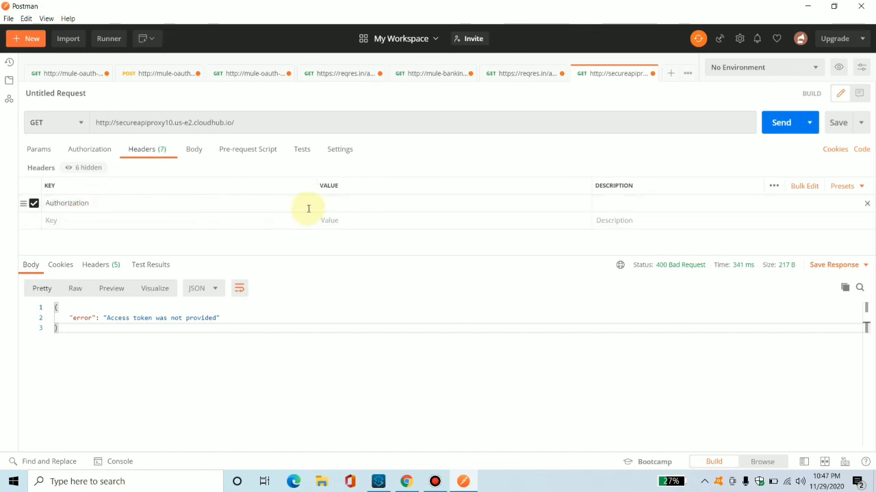
pyautogui.hotkey('ctrl', 'v')
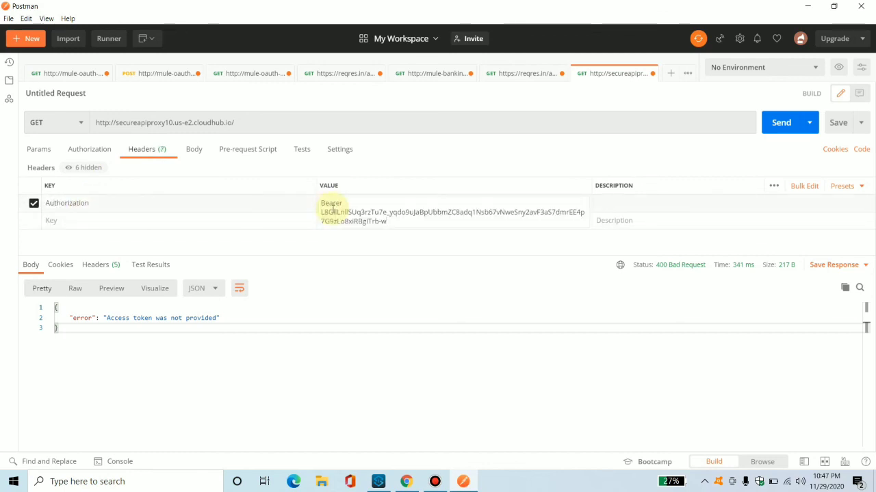
pyautogui.moveTo(338, 214); pyautogui.dragTo(422, 247)
pyautogui.click(561, 250)
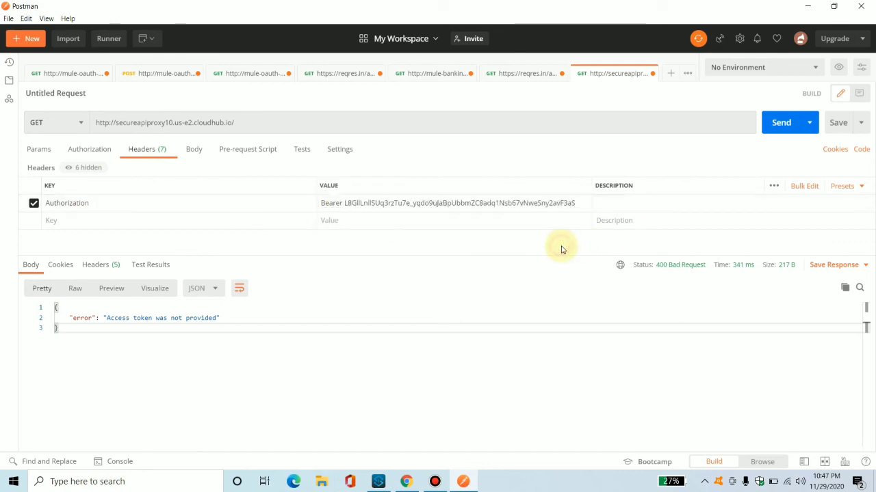
pyautogui.click(776, 125)
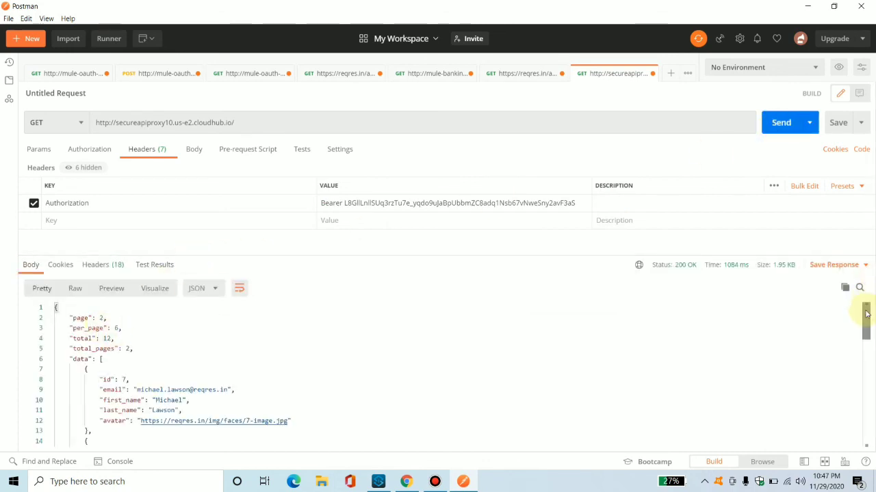
pyautogui.moveTo(866, 313); pyautogui.dragTo(872, 279)
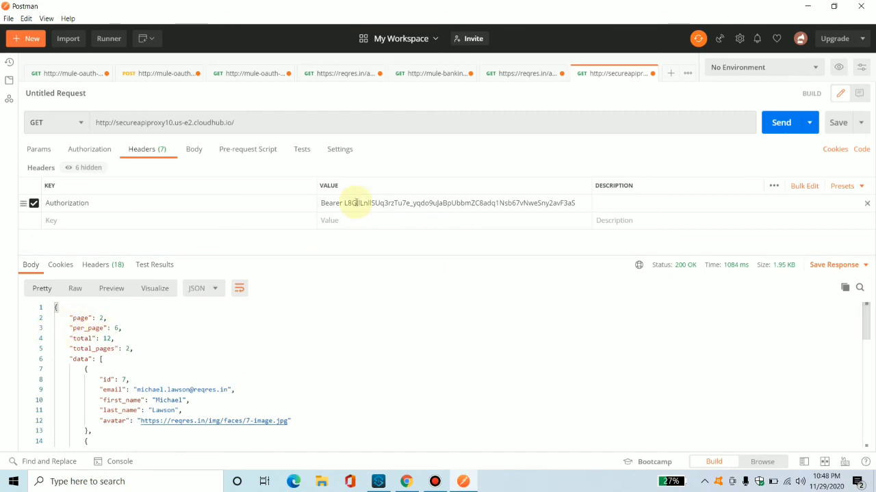
# Insert random characters into the access token, resend the proxy request, and highlight the returned error.
pyautogui.click(397, 203)
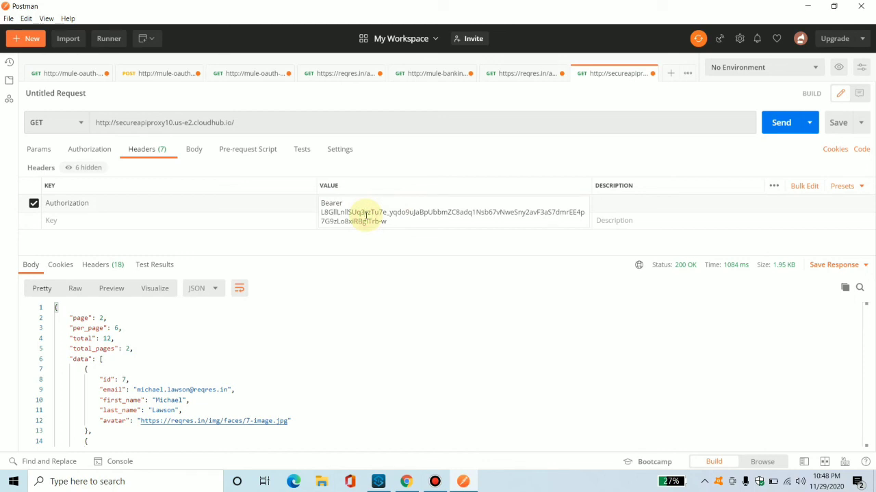
pyautogui.write('dkjisihf')
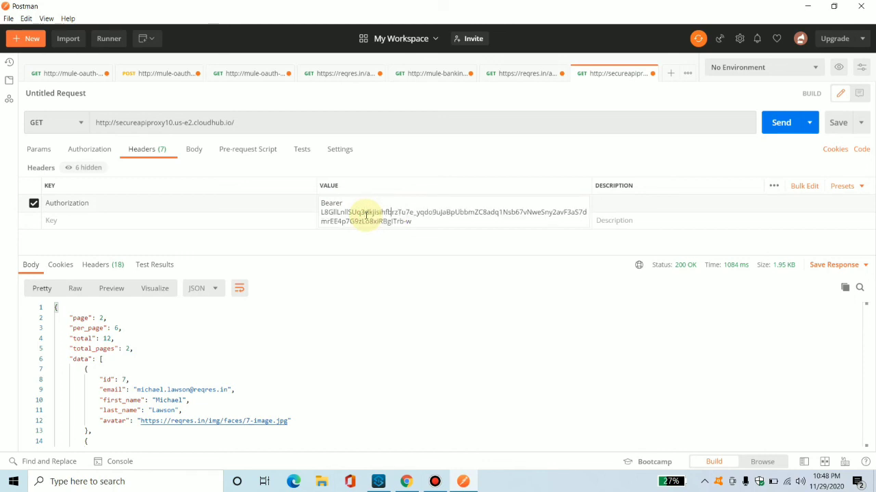
pyautogui.click(455, 238)
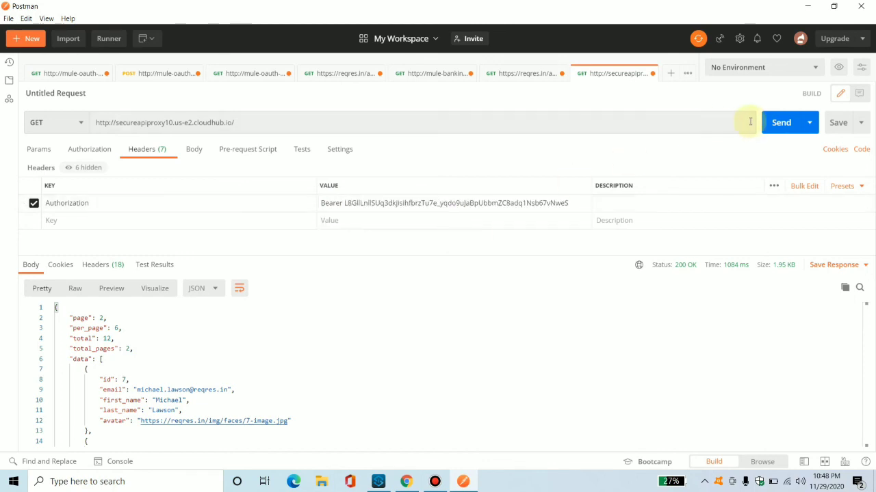
pyautogui.click(777, 132)
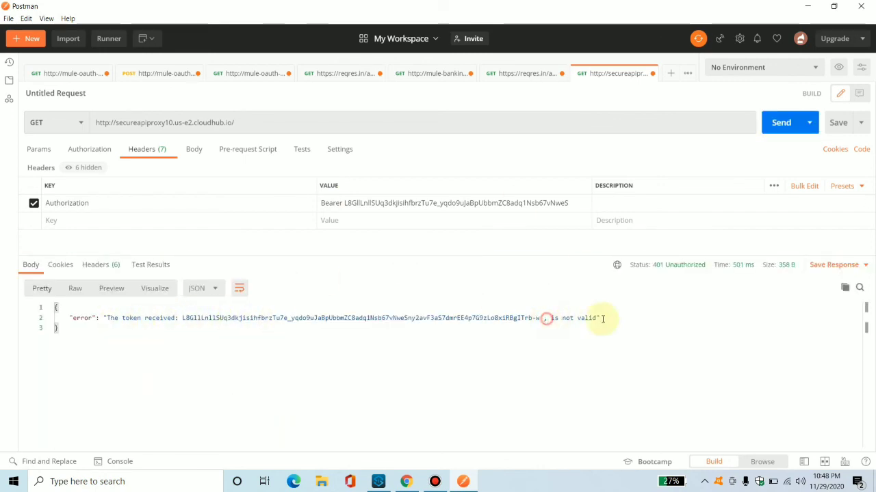
pyautogui.moveTo(547, 319); pyautogui.dragTo(623, 319)
pyautogui.click(624, 319)
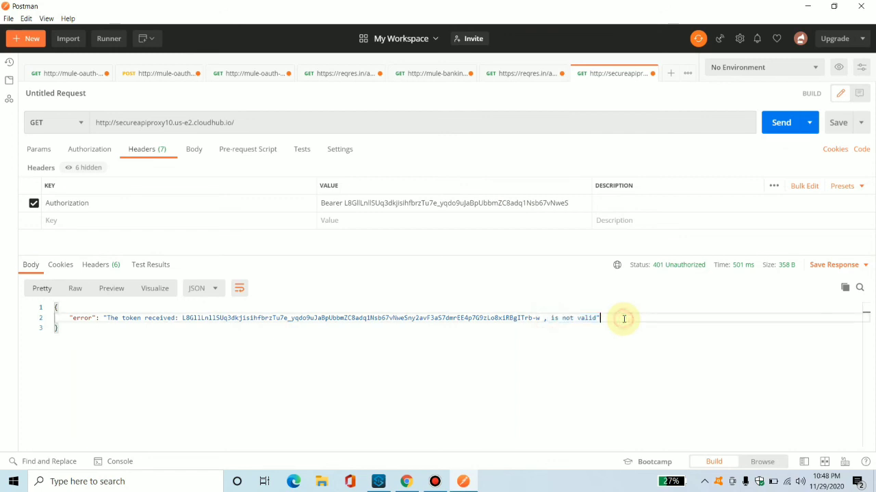
# Replace the Authorization value with the original copied Bearer access token and resend the proxy request.
pyautogui.click(474, 206)
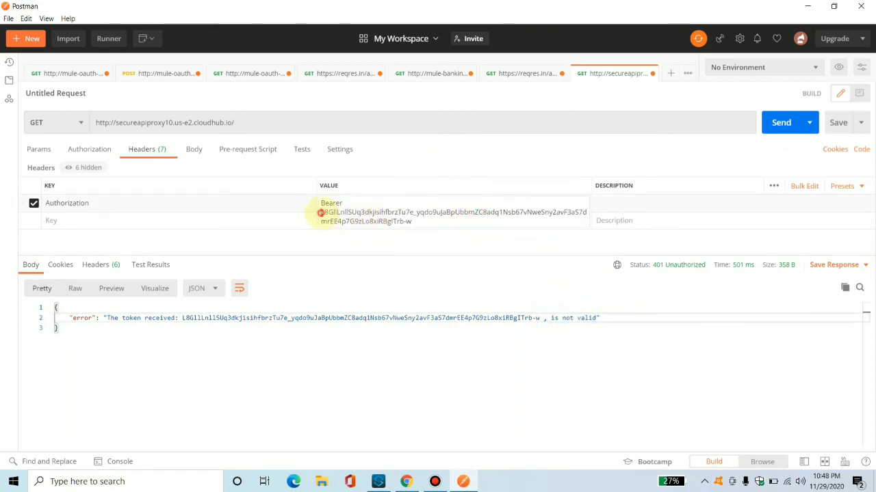
pyautogui.moveTo(320, 212); pyautogui.dragTo(490, 225)
pyautogui.hotkey('ctrl', 'v')
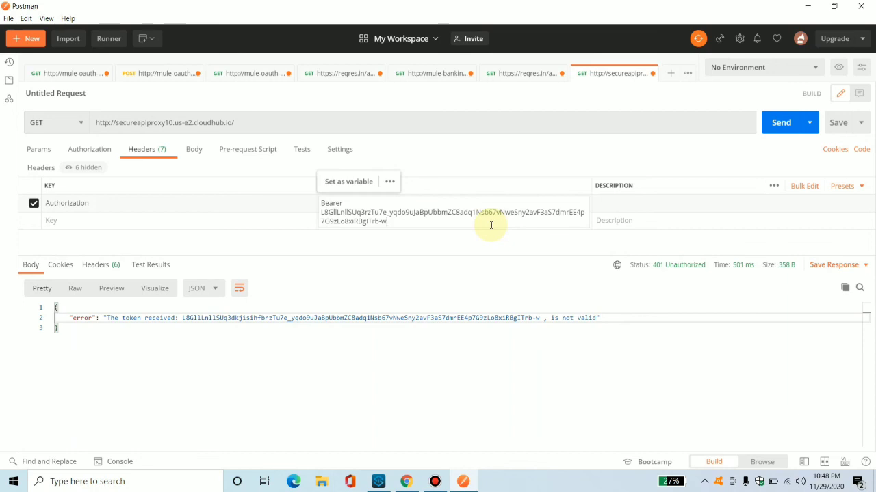
pyautogui.click(780, 122)
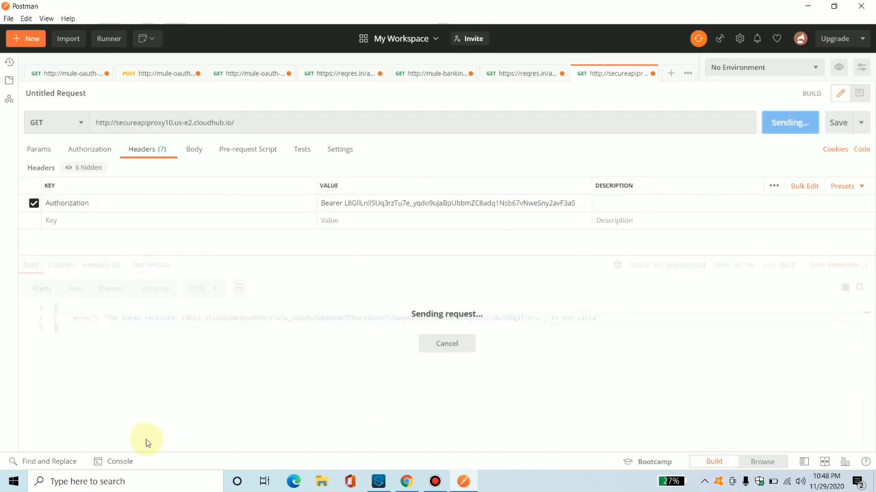